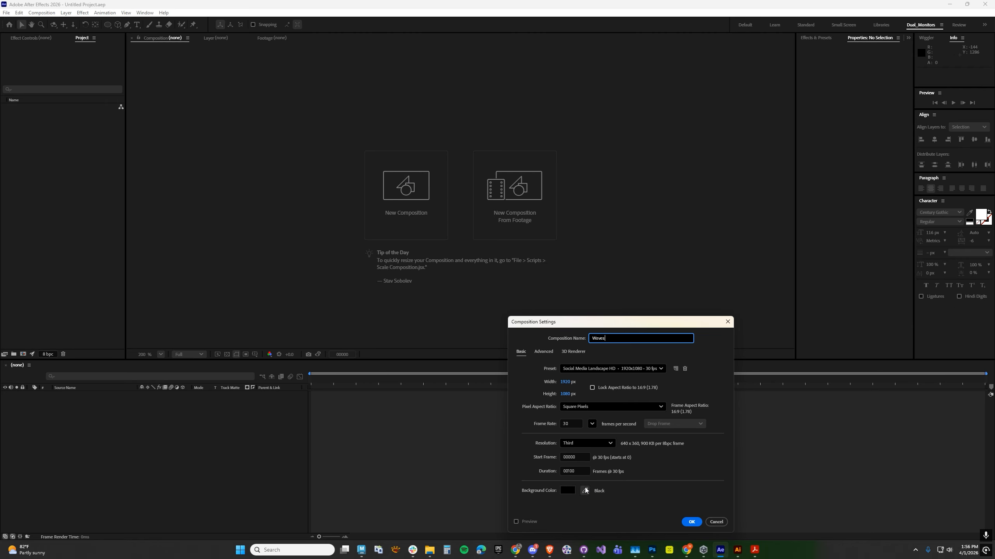
Create the composition named Waves and add a composition-sized black solid named Background.
left_click(691, 522)
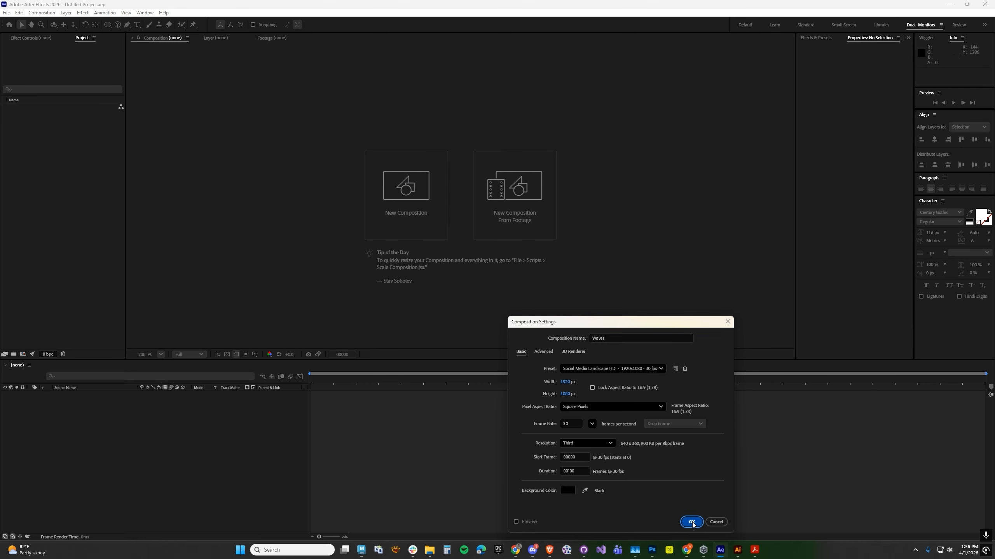
left_click(66, 12)
mouse_move(71, 24)
left_click(207, 30)
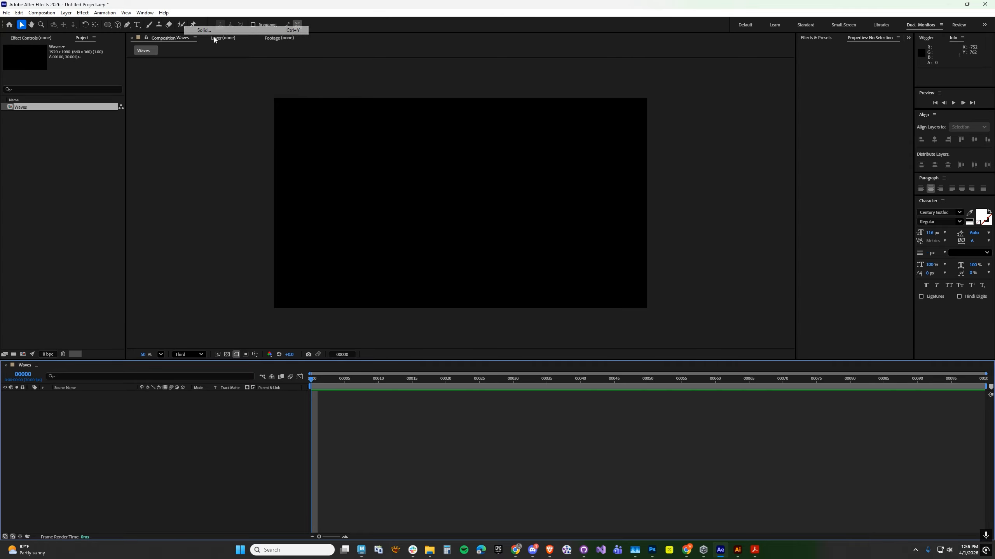
type("Background")
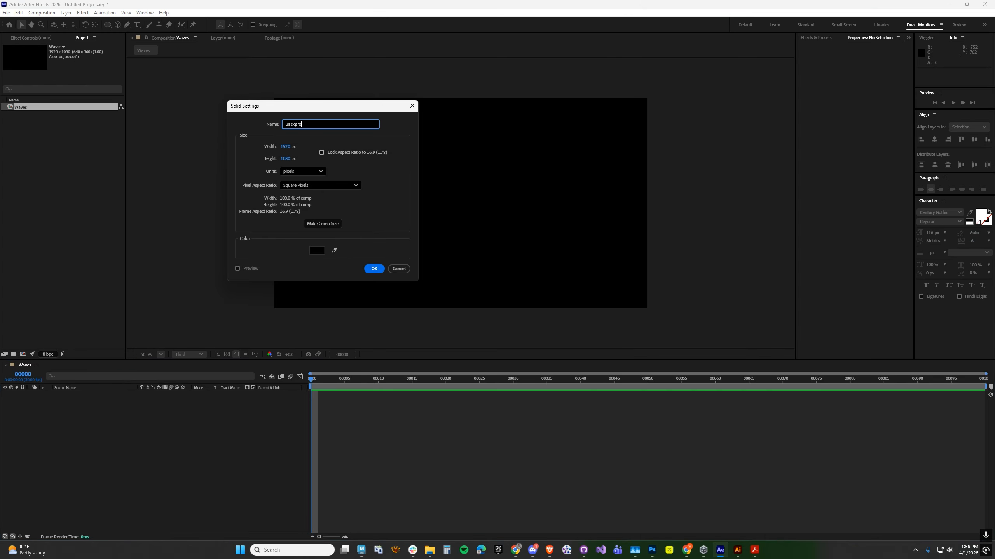
key("Return")
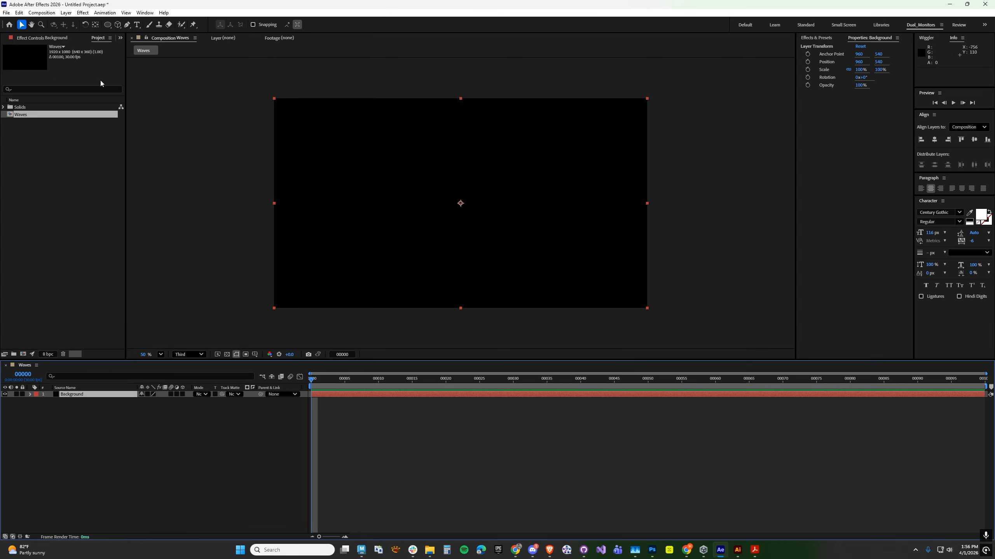
Add a Gradient Overlay layer style to the Background solid.
left_click(65, 12)
mouse_move(177, 211)
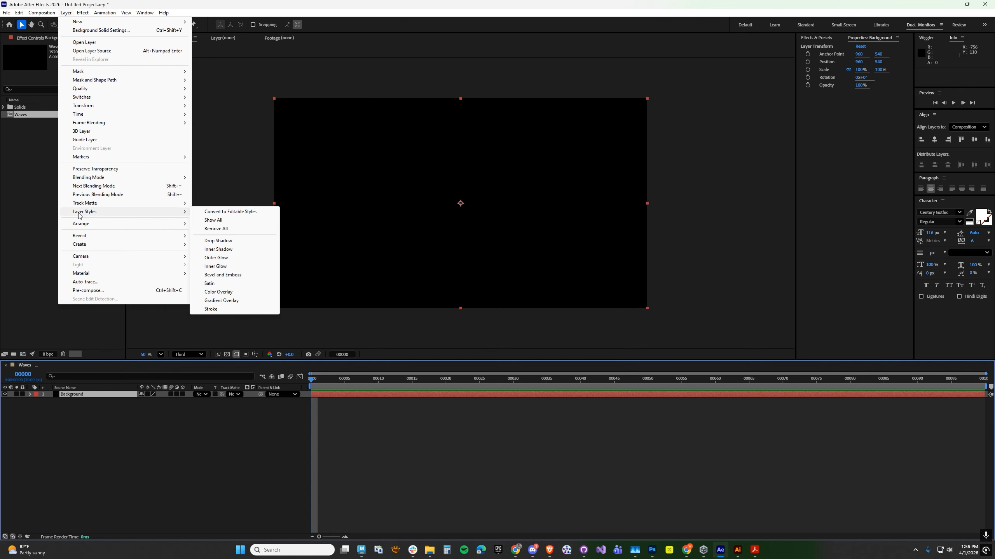
left_click(236, 300)
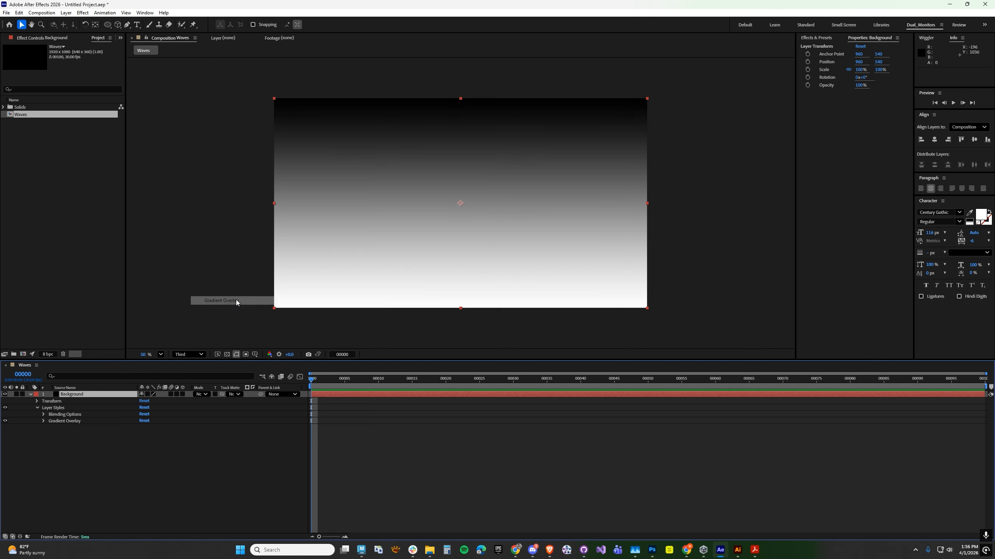
Set the start color of the Background's gradient overlay to tan, hex C2AA85.
left_click(44, 421)
left_click(148, 440)
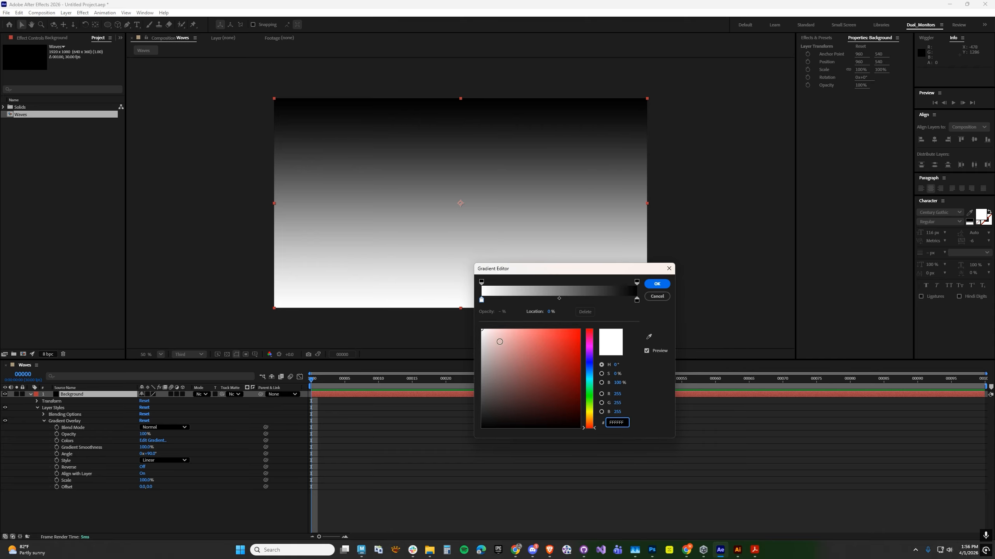
left_click(482, 300)
mouse_move(544, 399)
left_mouse_down()
mouse_move(514, 376)
mouse_move(554, 401)
left_mouse_up()
left_click(591, 418)
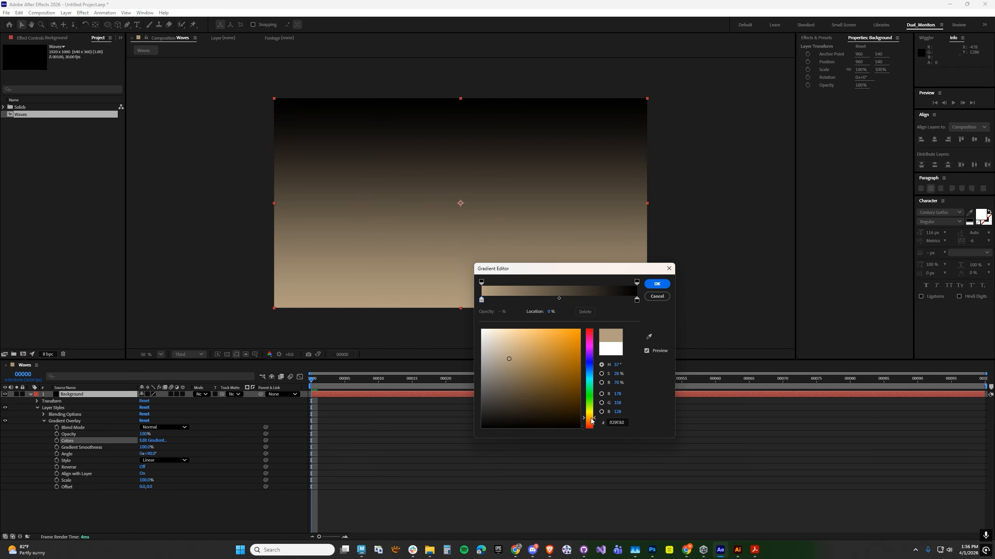
left_click_drag(521, 361, 512, 353)
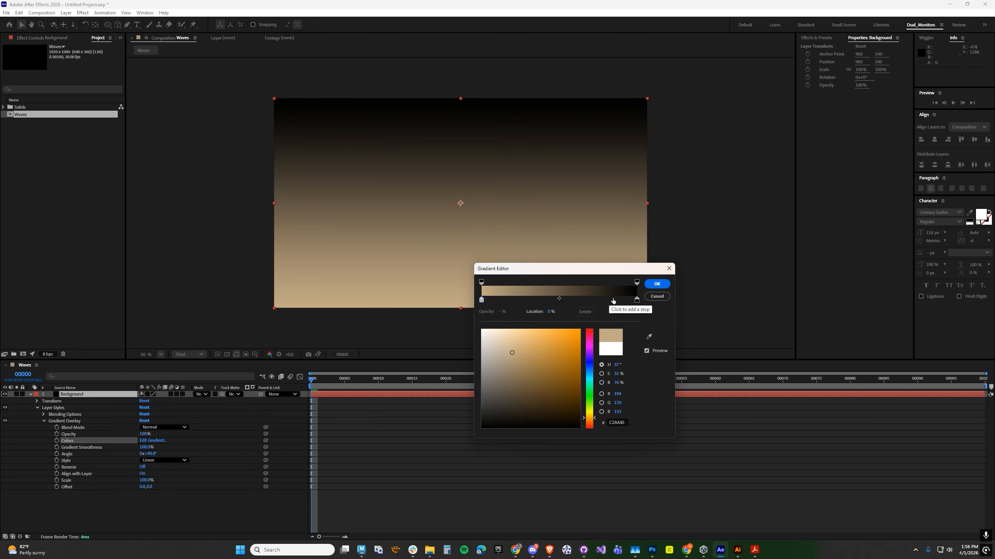
Recolor the gradient's end stop light tan and its start stop brown (RGB 137, 109, 64), and apply the gradient.
left_click(636, 299)
left_click(591, 417)
mouse_move(518, 387)
left_mouse_down()
mouse_move(519, 344)
mouse_move(518, 370)
mouse_move(535, 375)
left_mouse_up()
left_click(482, 299)
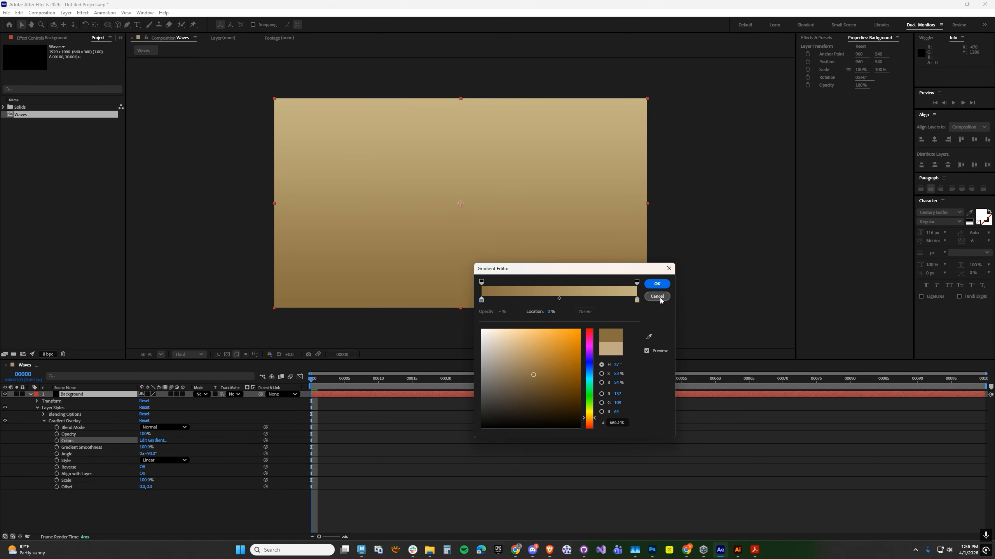
left_click(657, 283)
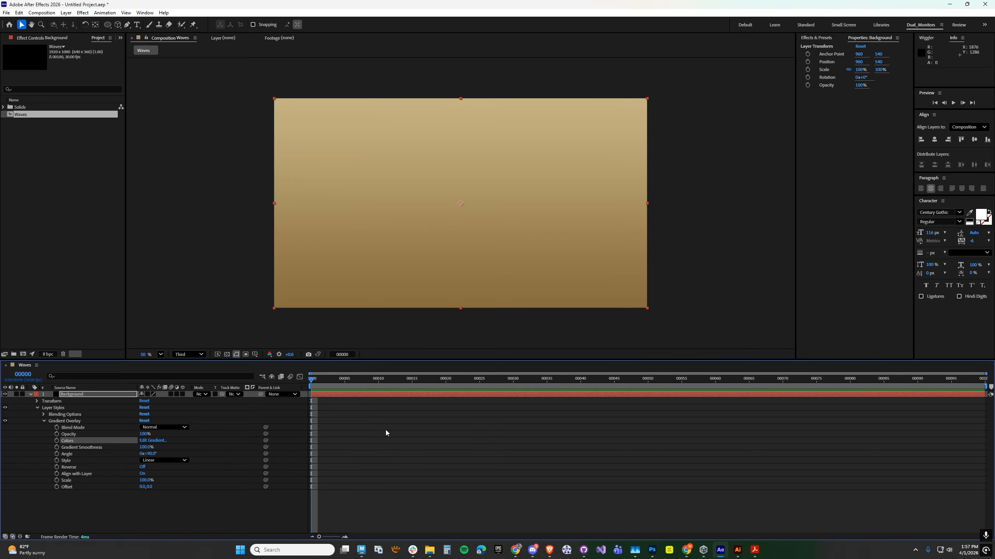
Add a white title reading WAVES at 188 px, placed near the composition's top center at position 960, 210.
left_click(137, 24)
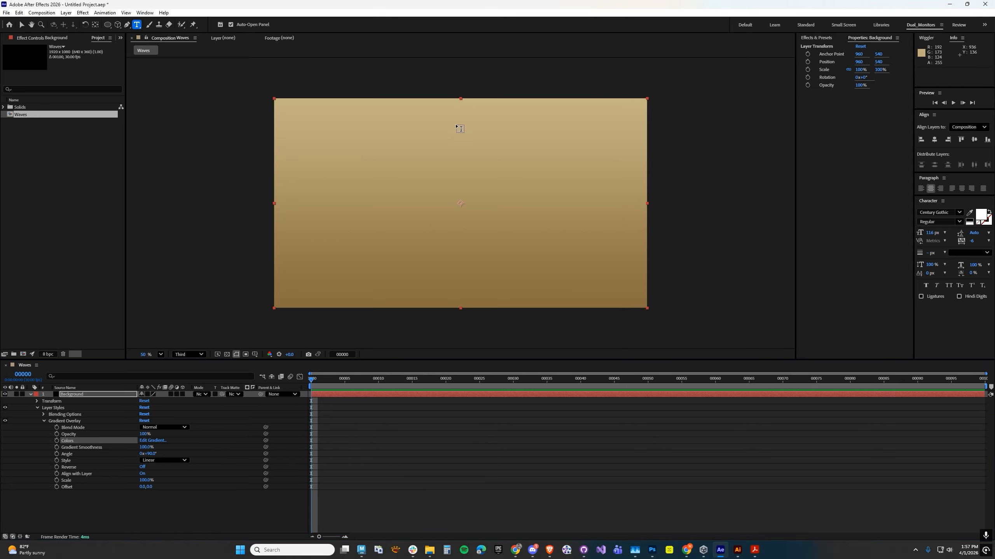
left_click(461, 132)
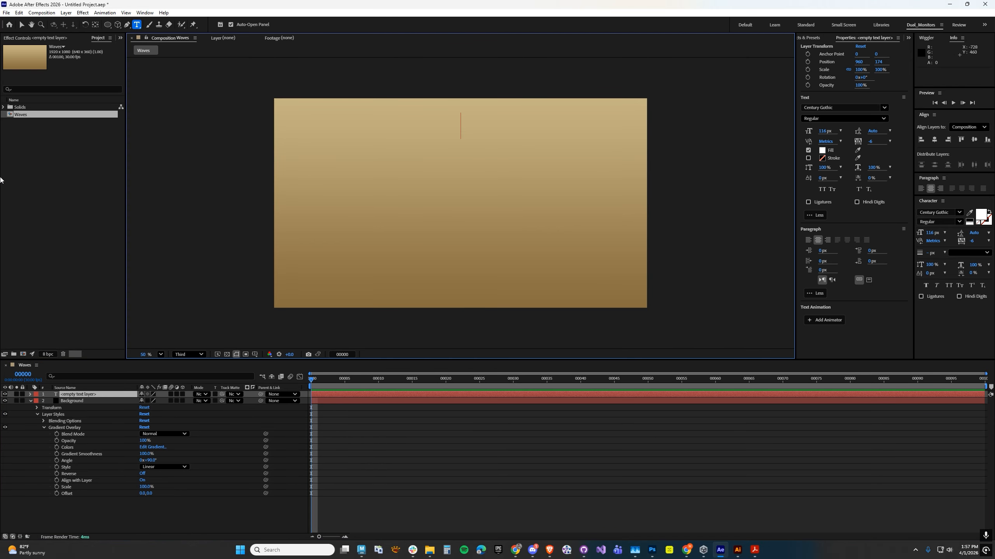
type("WAVES")
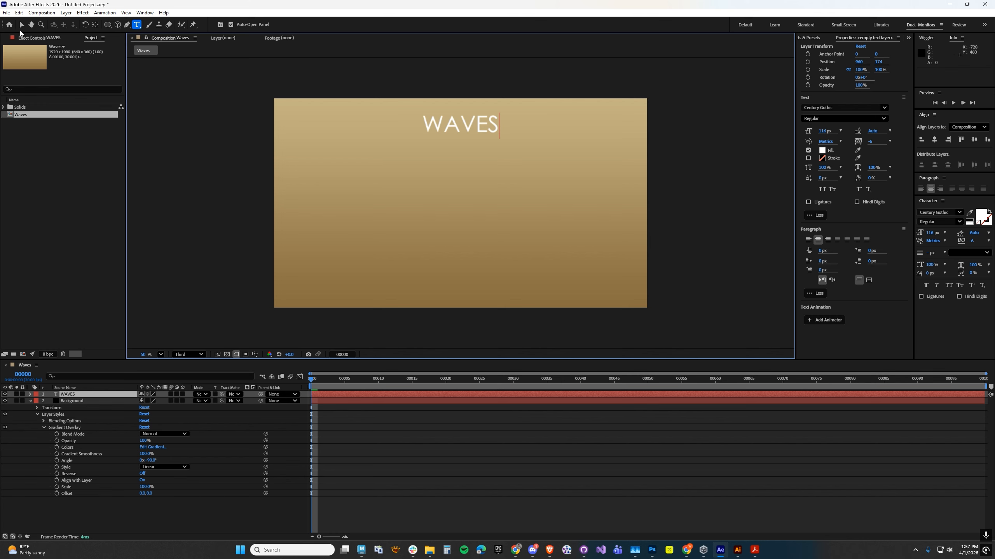
left_click(21, 24)
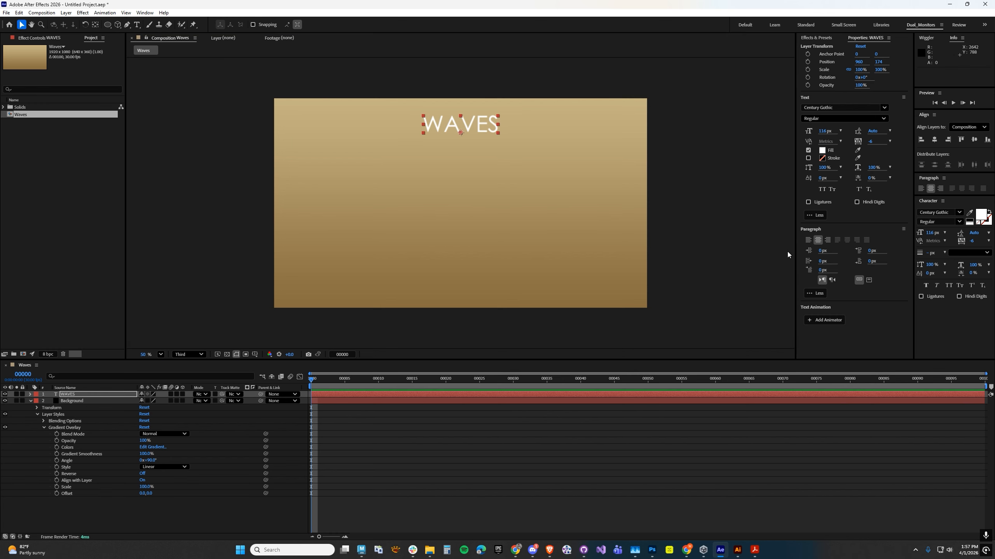
left_click_drag(824, 130, 852, 131)
left_click_drag(424, 121, 424, 128)
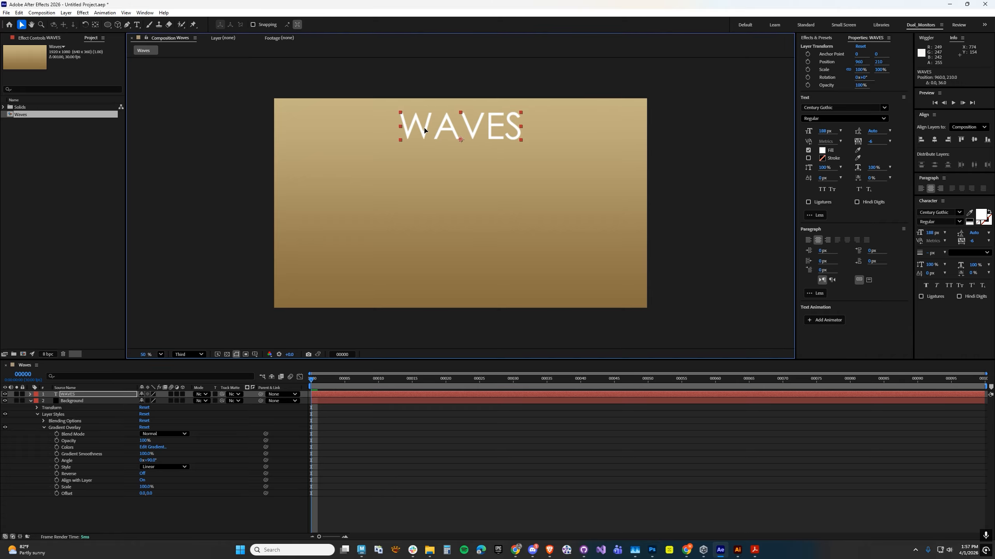
Add a Drop Shadow layer style to the WAVES text and set the shadow angle to 90°.
left_click(66, 13)
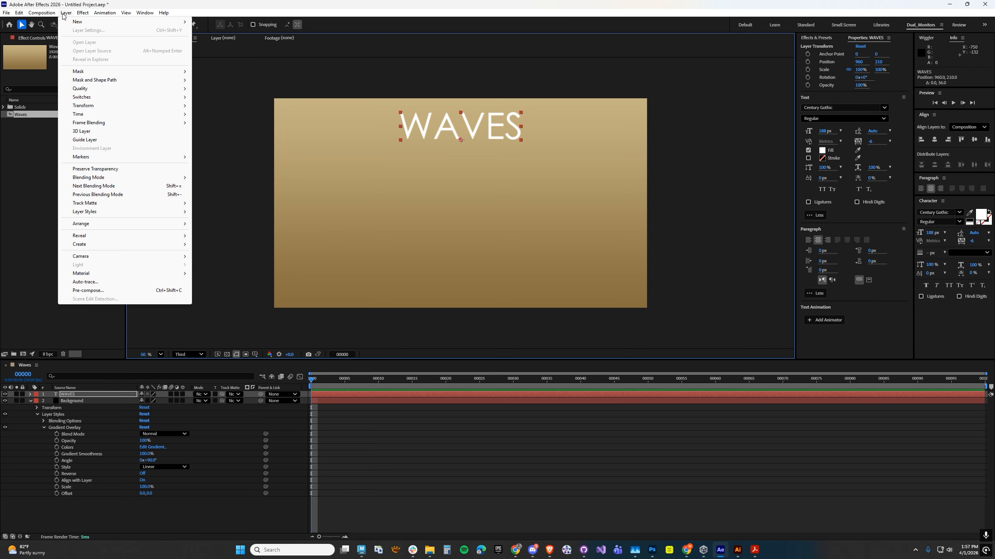
mouse_move(93, 212)
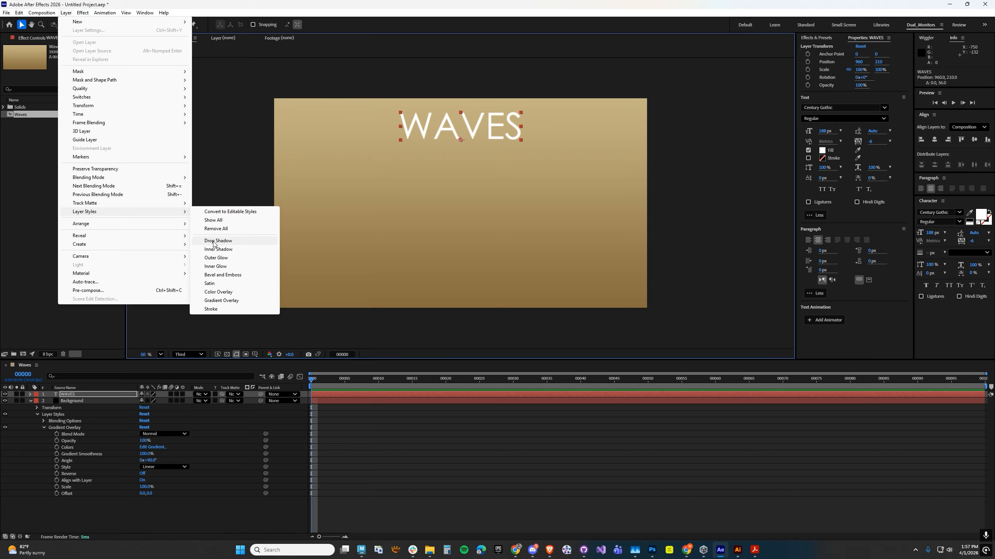
left_click(221, 240)
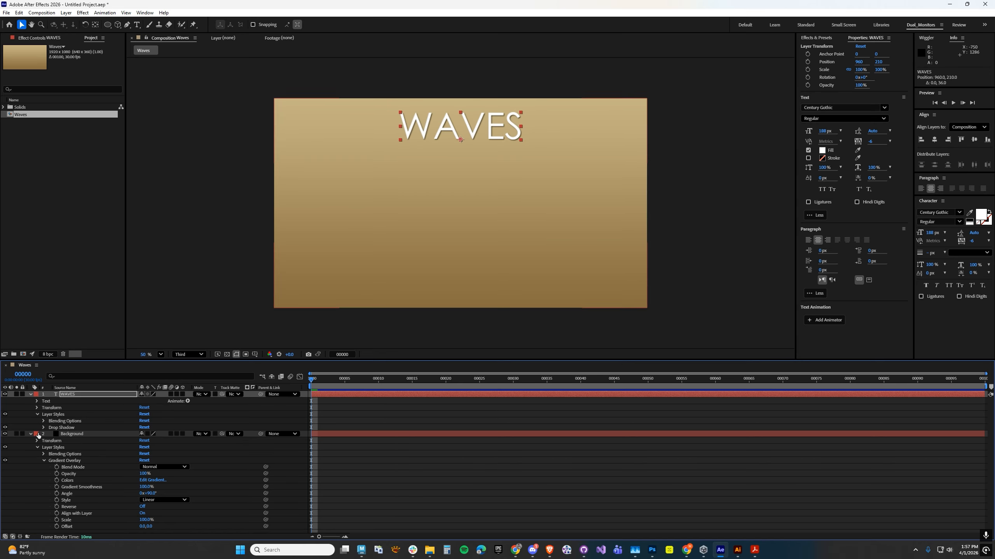
left_click(44, 428)
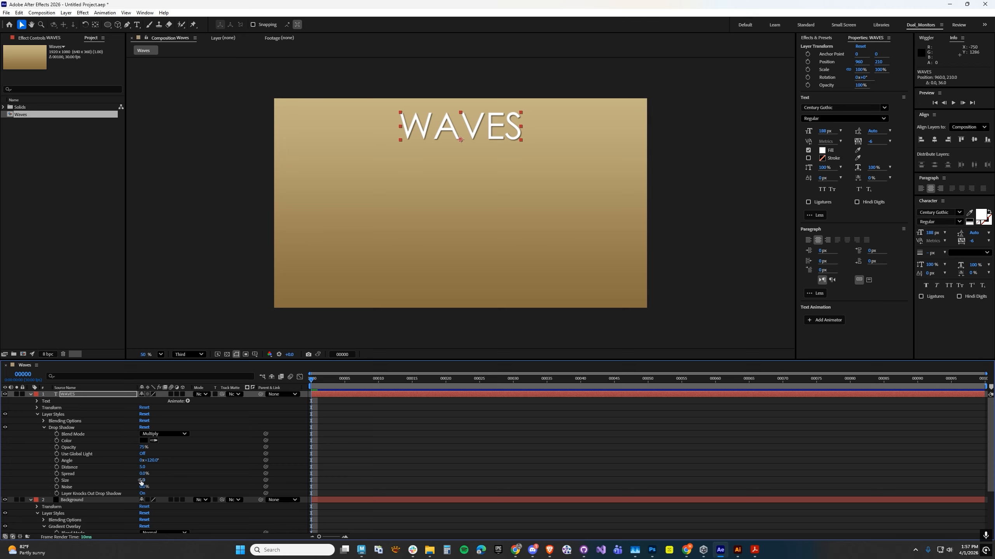
left_click(152, 460)
type("90")
key("Return")
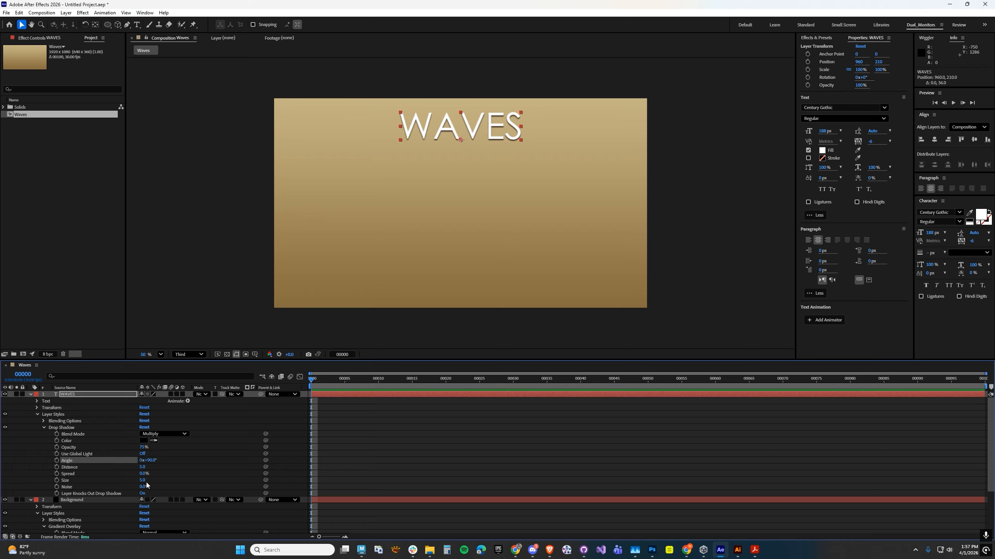
Set the WAVES drop shadow's size to 15 and its distance to 20.
left_click(142, 480)
type("15")
key("Return")
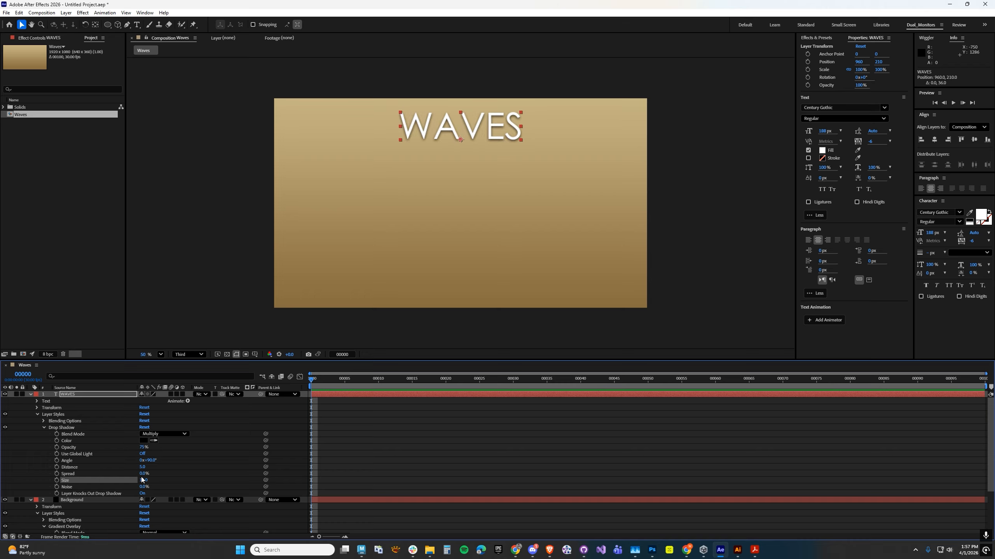
left_click_drag(141, 467, 149, 466)
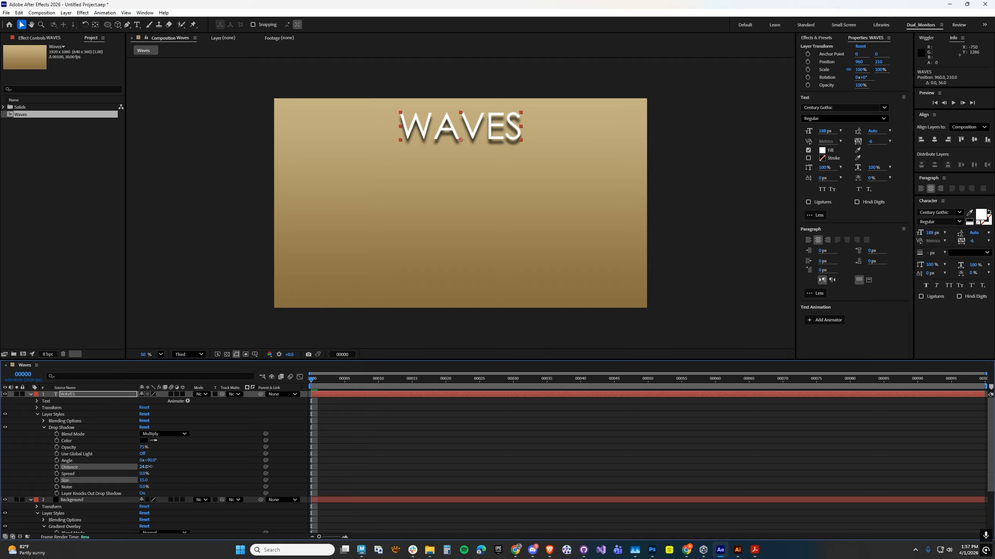
left_click(144, 467)
type("20")
key("Return")
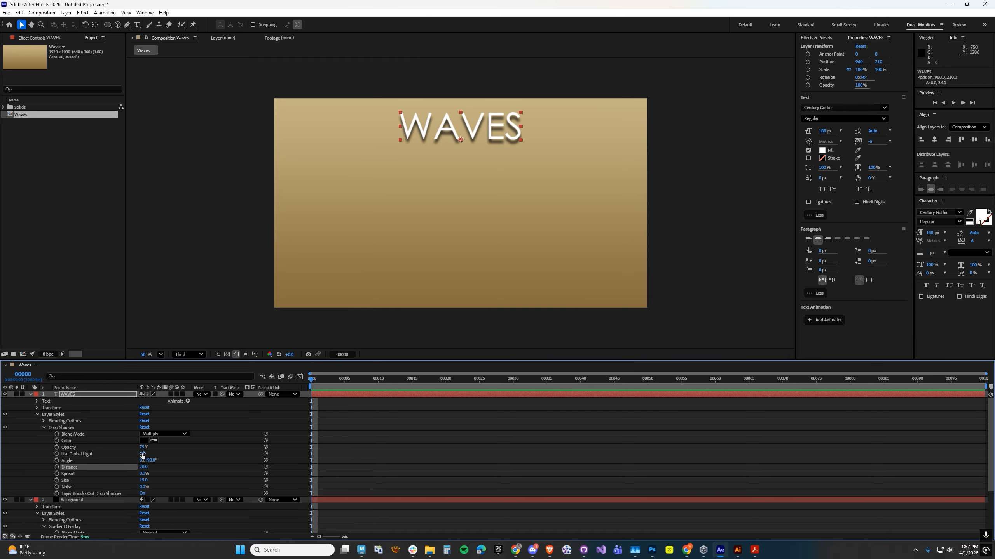
Lower the WAVES drop shadow's opacity to about 29%, and collapse and deselect both layers.
left_click_drag(144, 449, 128, 451)
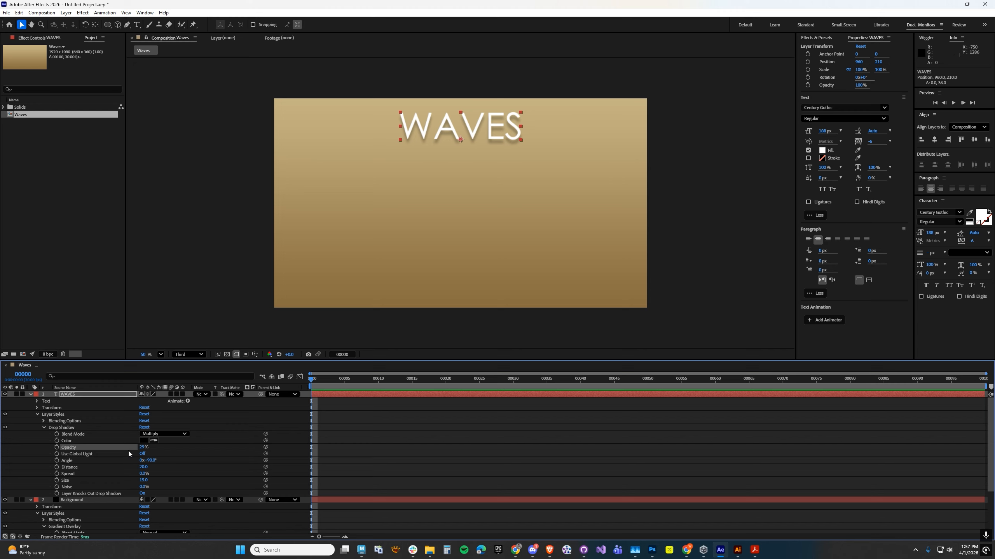
left_click(31, 394)
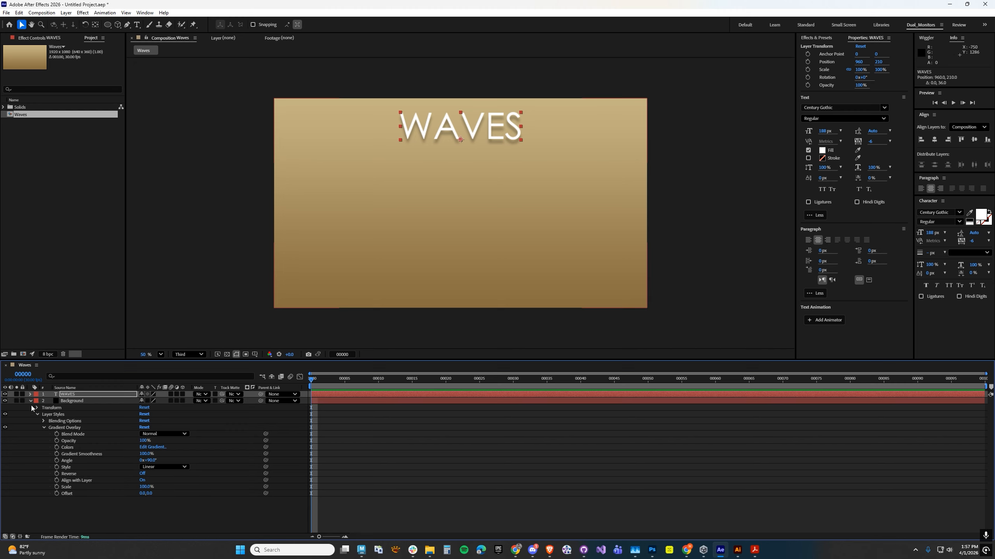
left_click(30, 401)
left_click(36, 446)
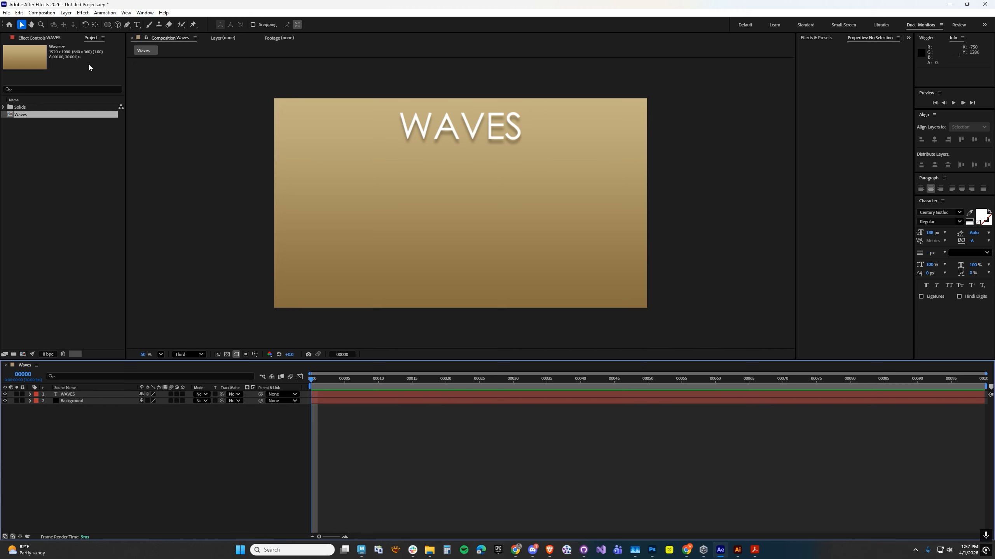
Set up the Pen tool for shapes with no stroke and a solid cyan fill.
left_click(127, 24)
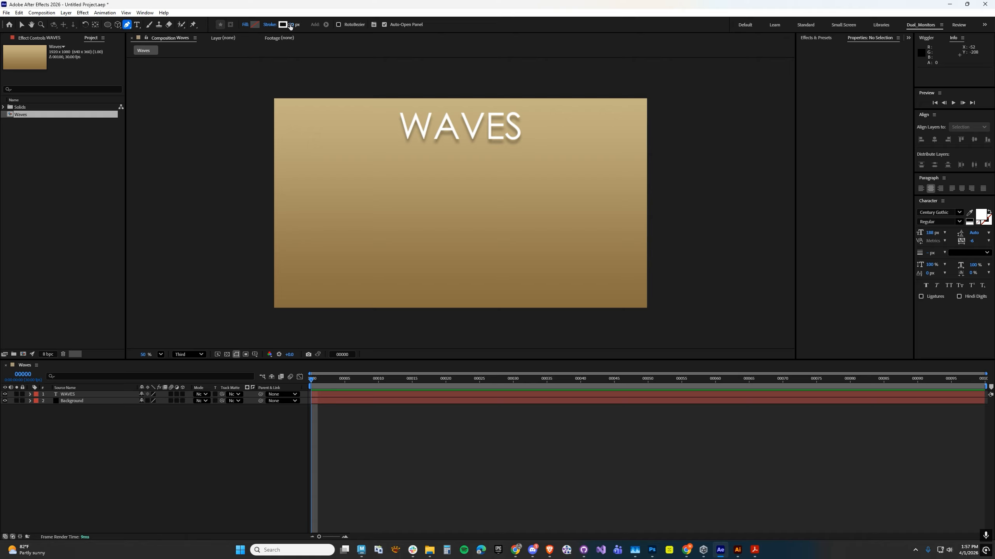
left_click(270, 25)
left_click(19, 28)
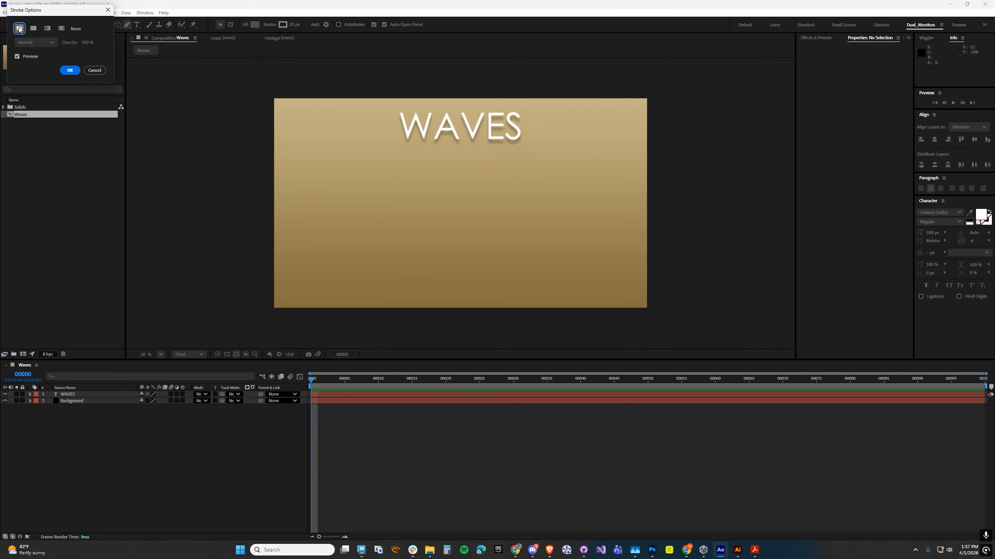
left_click(70, 70)
left_click(254, 25)
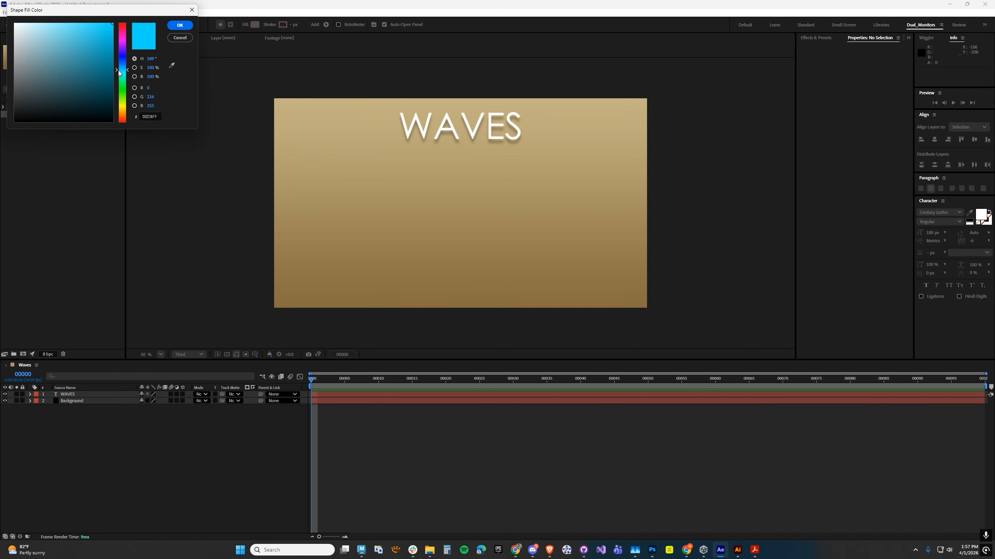
left_click_drag(118, 71, 121, 74)
key("Return")
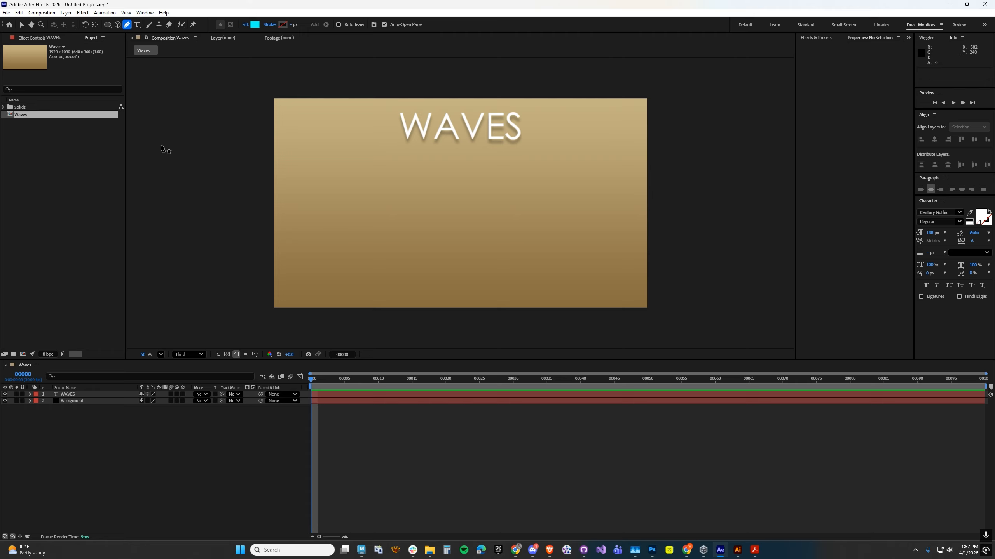
Draw a closed four-point shape over the lower part of the composition, extending past its sides and bottom edge.
scroll(170, 151, "down", 2)
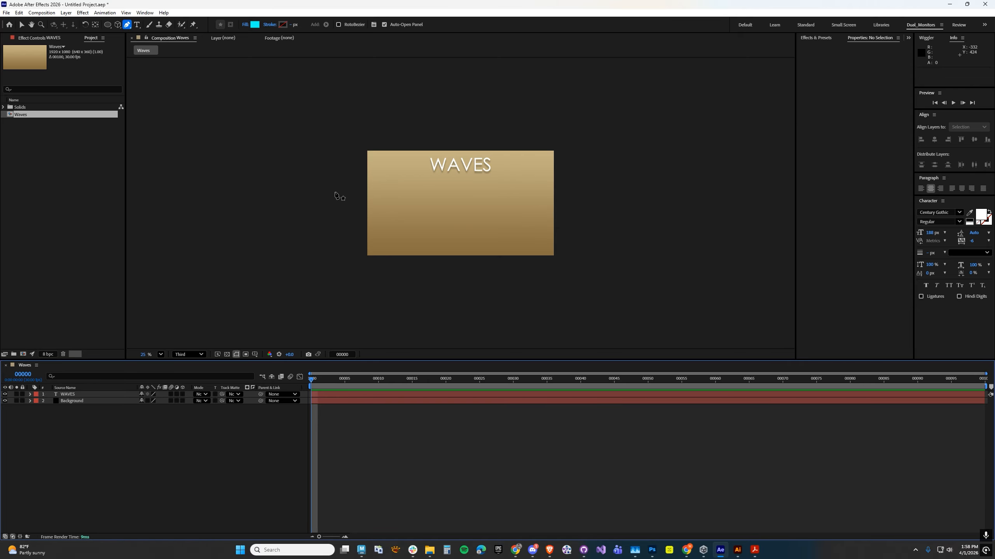
left_click(335, 192)
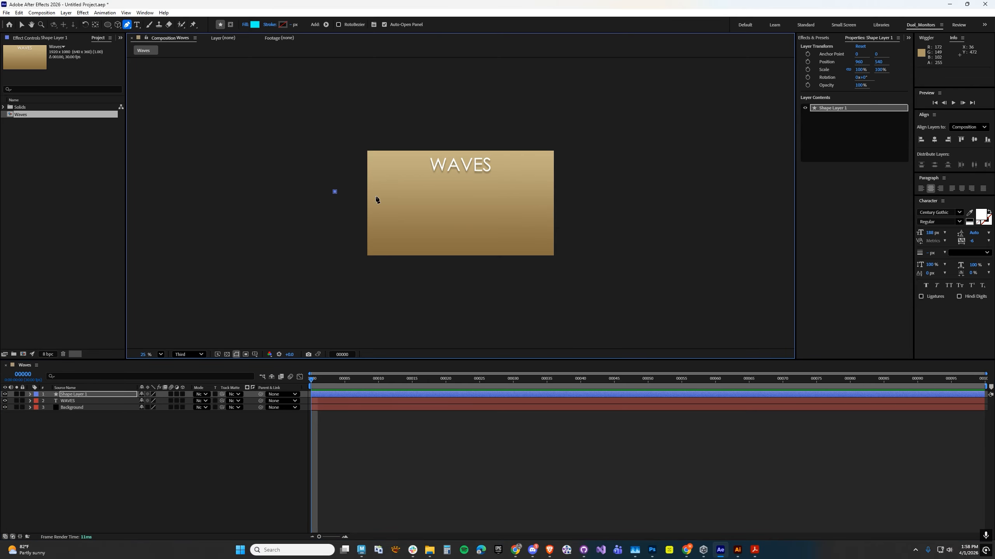
left_click(596, 191)
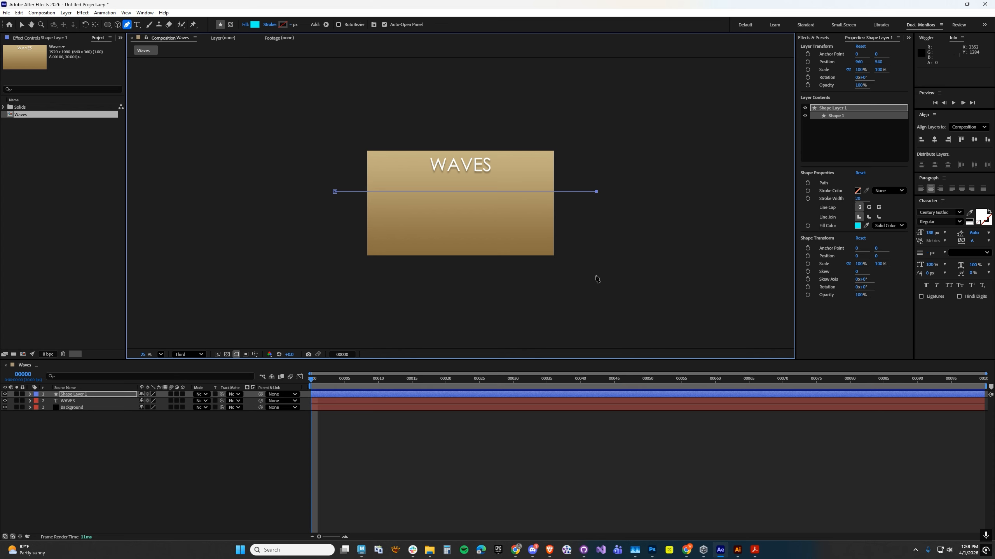
left_click(596, 297)
left_click(330, 296)
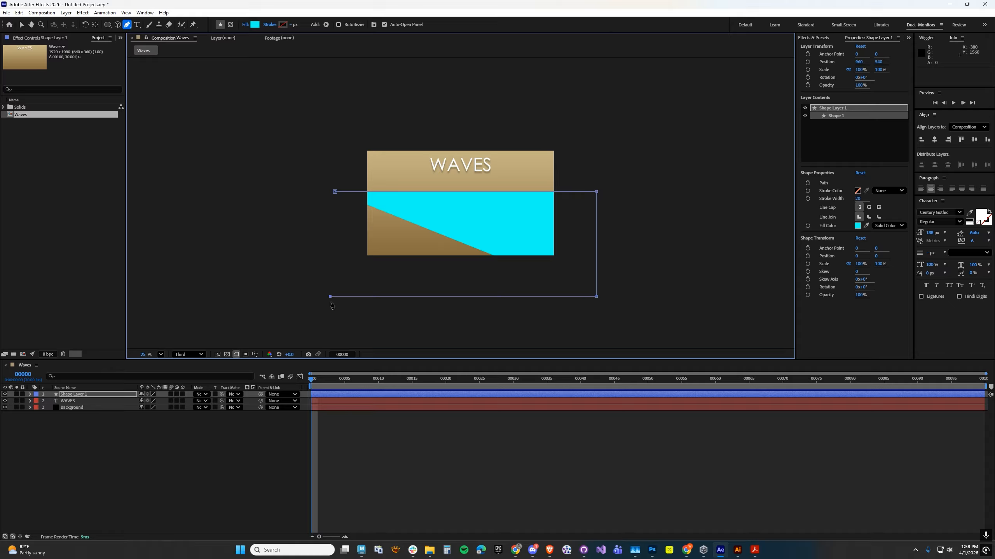
left_click(335, 192)
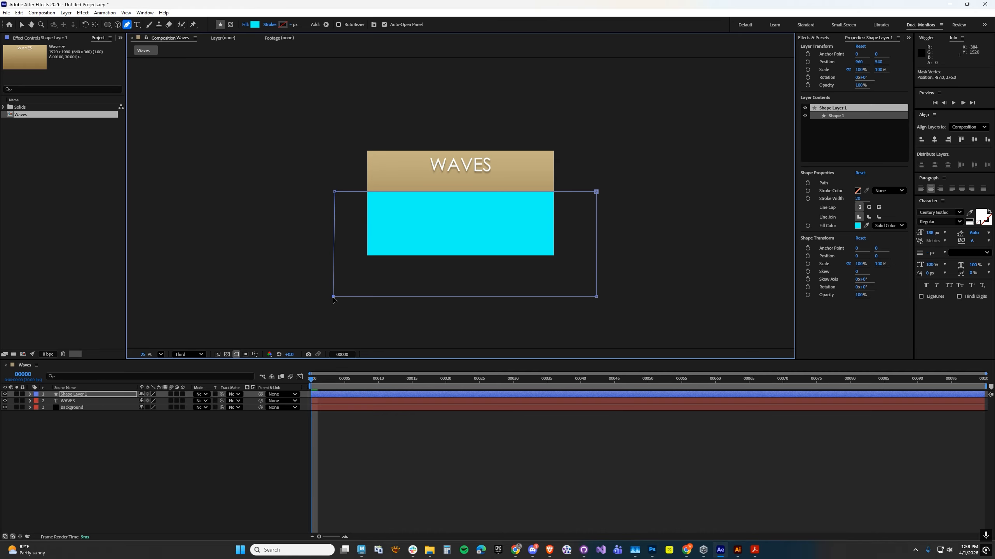
Align the water shape's two left corners vertically, move both farther outward beyond the canvas, and deselect the shape.
left_click_drag(330, 297, 335, 296)
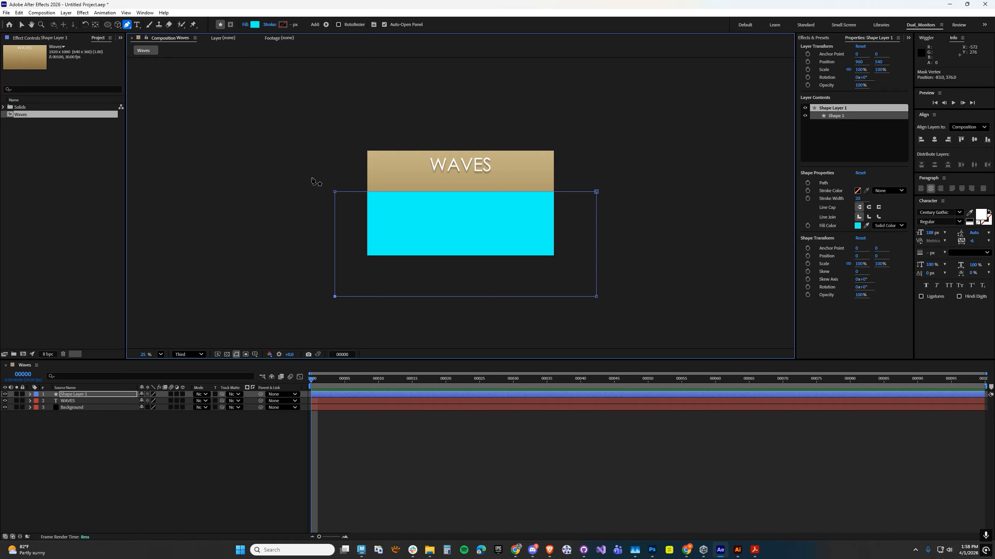
left_click_drag(335, 192, 325, 191)
left_click_drag(335, 297, 326, 297)
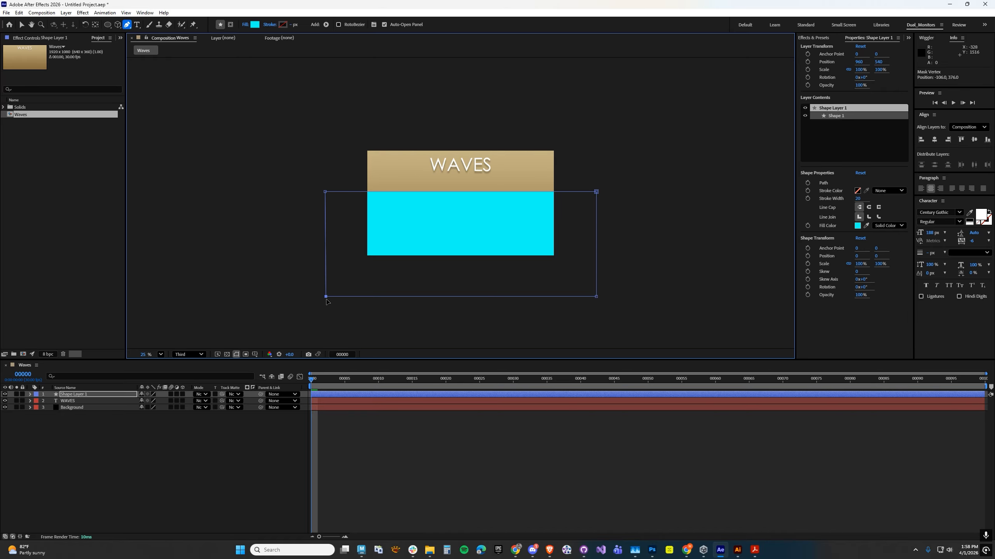
left_click(87, 448)
Change the water shape's fill from cyan to a medium blue and deselect the layer.
left_click(74, 393)
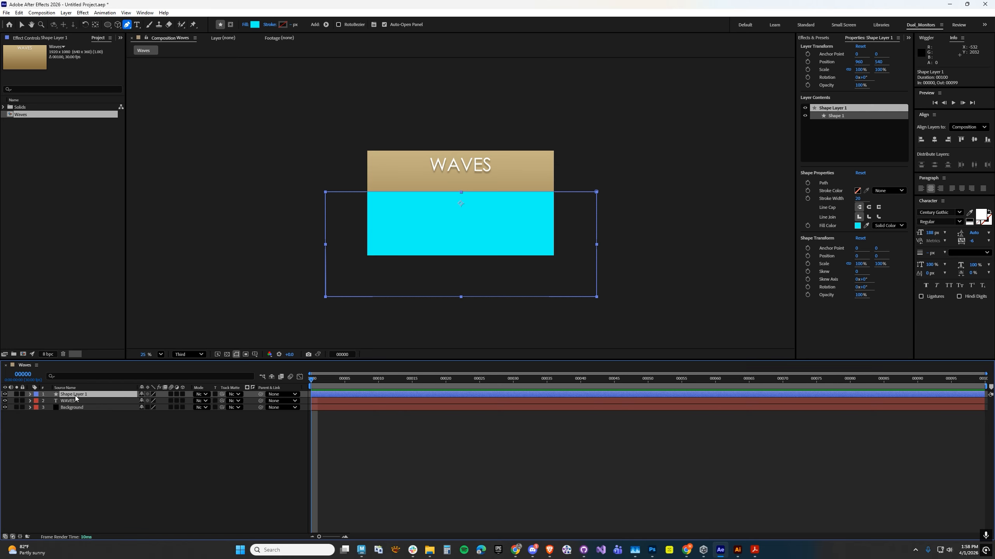
left_click(255, 25)
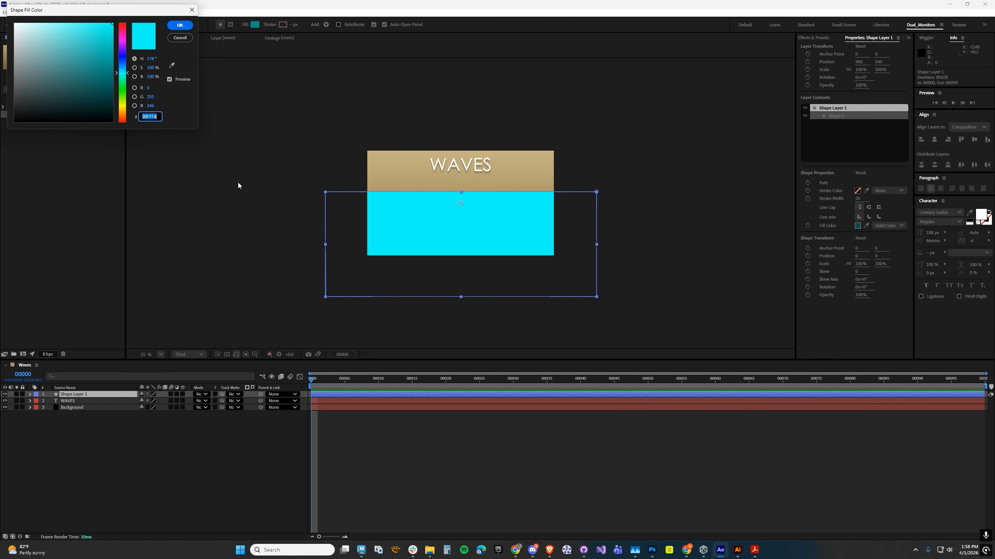
left_click(120, 65)
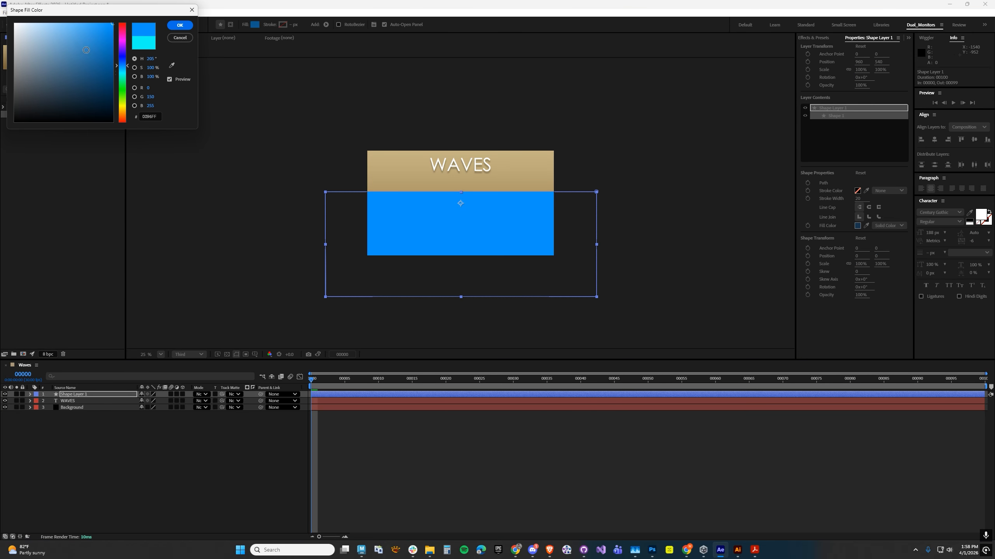
mouse_move(87, 50)
left_mouse_down()
mouse_move(95, 49)
mouse_move(91, 38)
left_mouse_up()
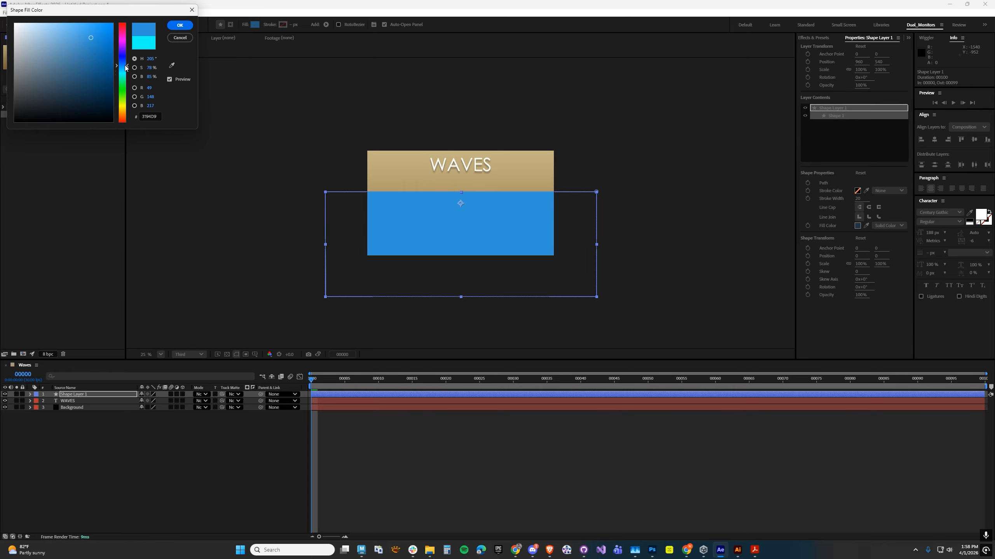
key("Return")
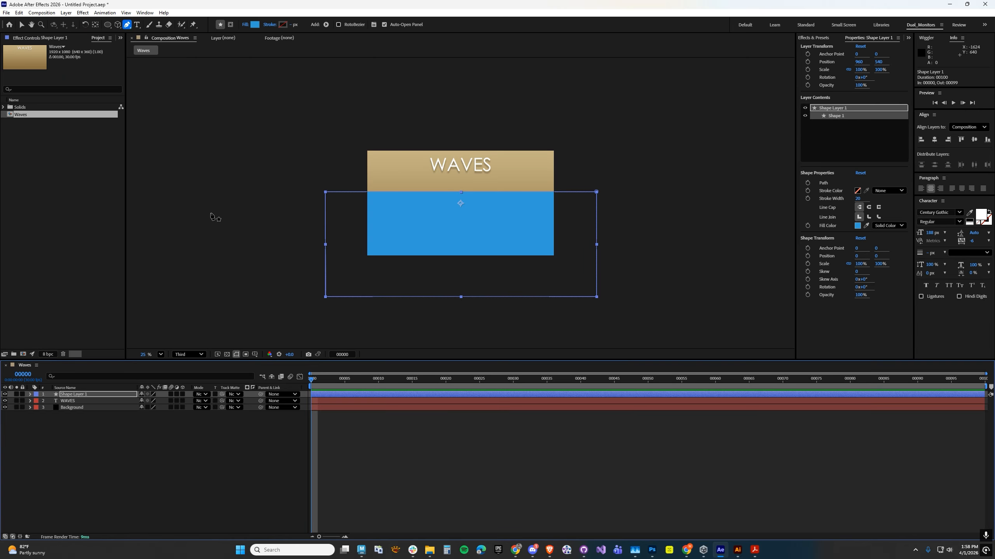
left_click(65, 448)
key("period")
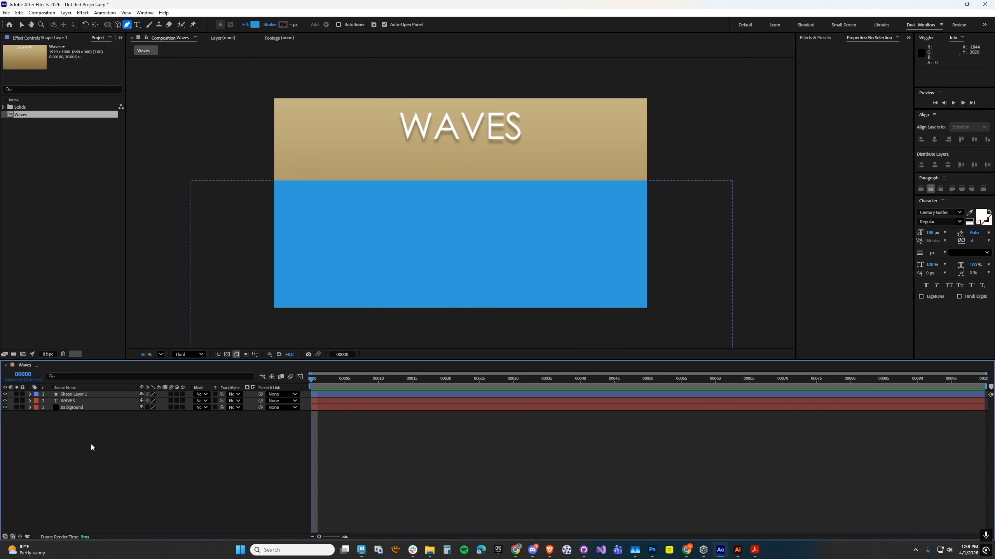
Rename the water shape layer as Waves.
left_click(64, 394)
right_click(71, 393)
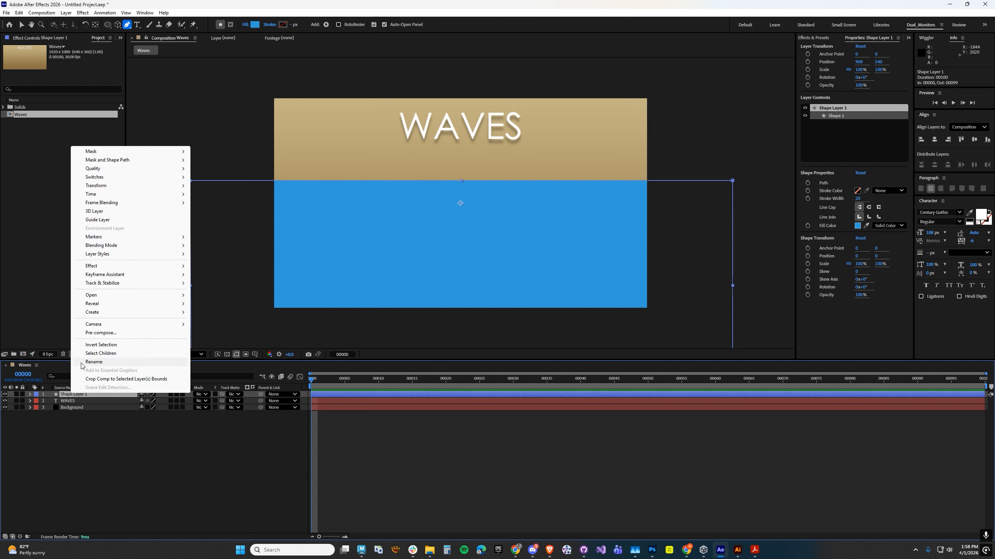
left_click(82, 362)
type("Waves")
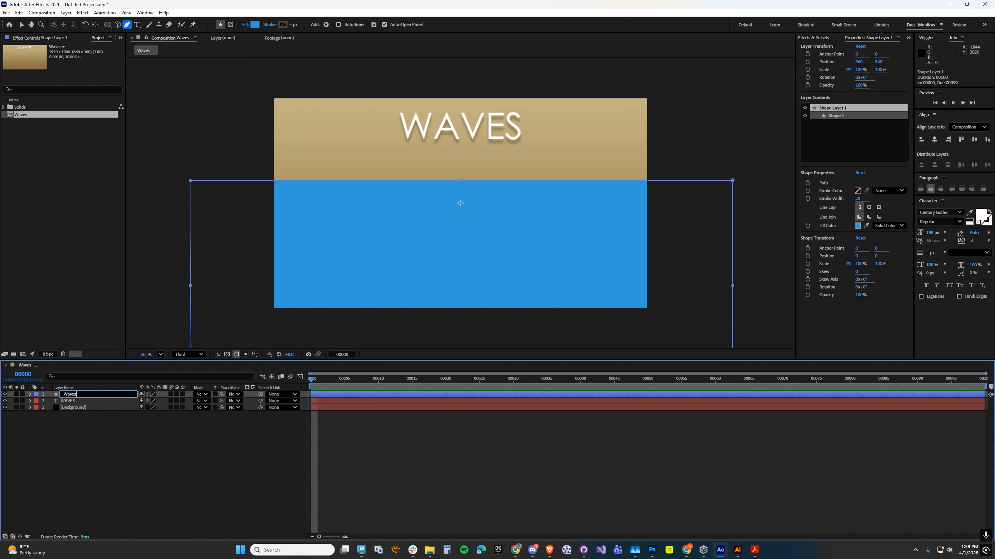
key("Return")
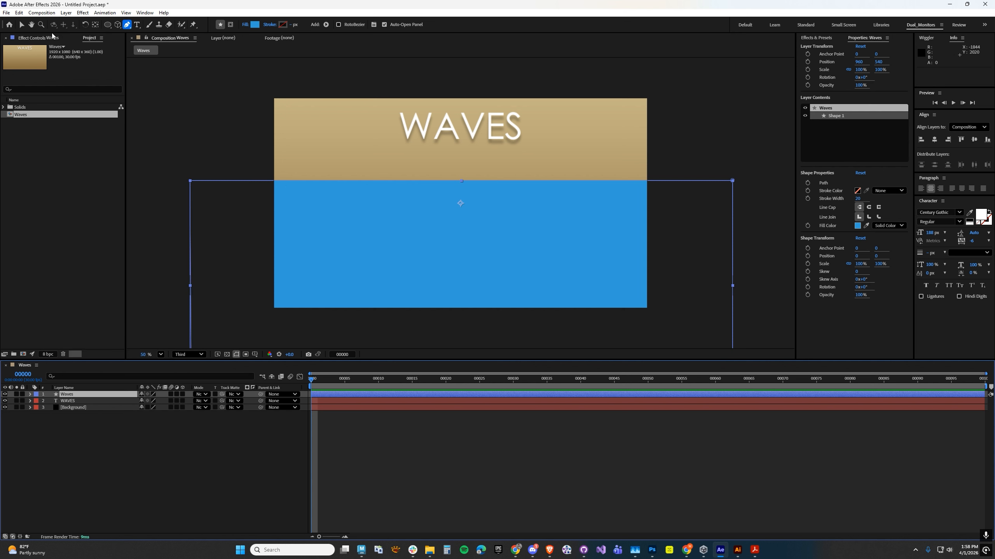
Add an Inner Glow layer style to the Waves shape layer and set the glow color to white.
left_click(66, 13)
mouse_move(78, 213)
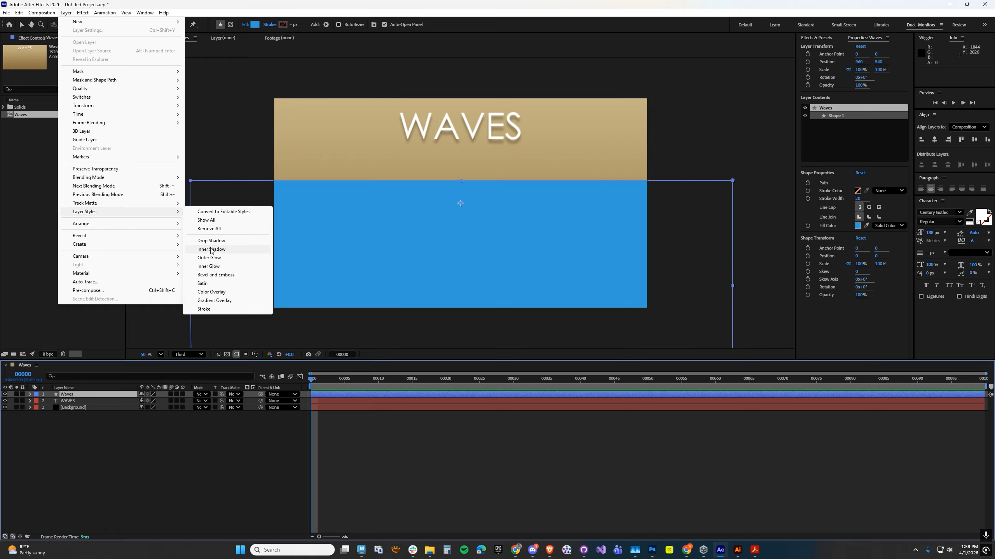
left_click(211, 267)
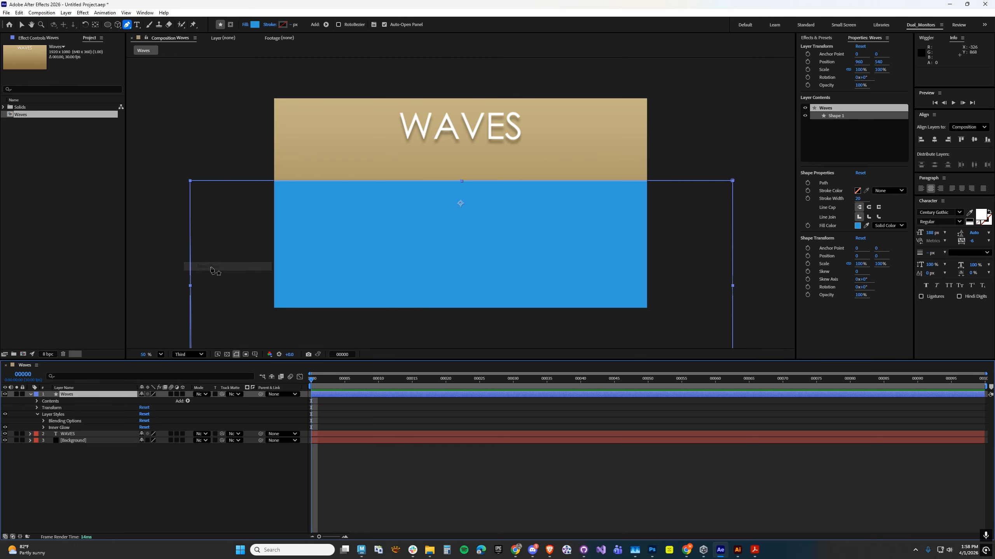
left_click(43, 427)
left_click(143, 461)
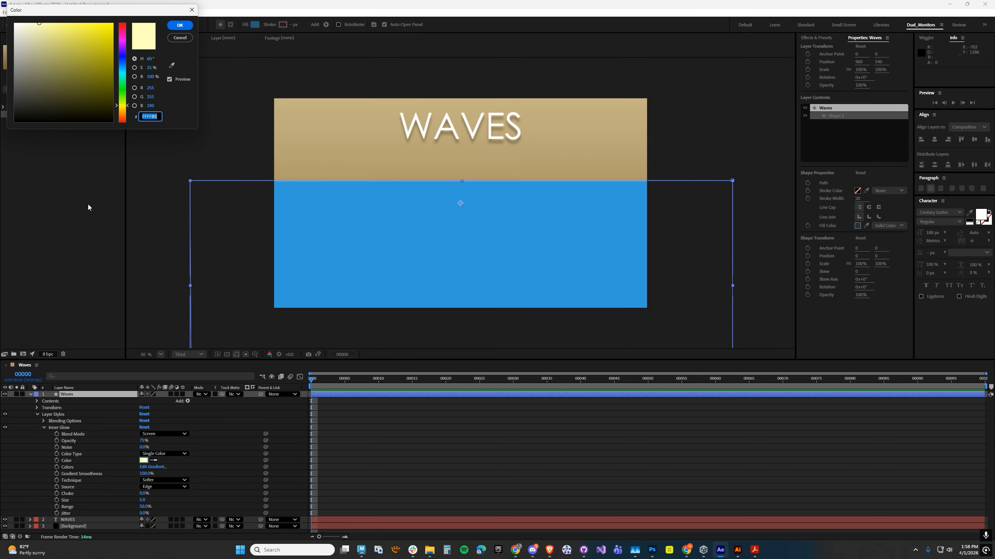
left_click(178, 26)
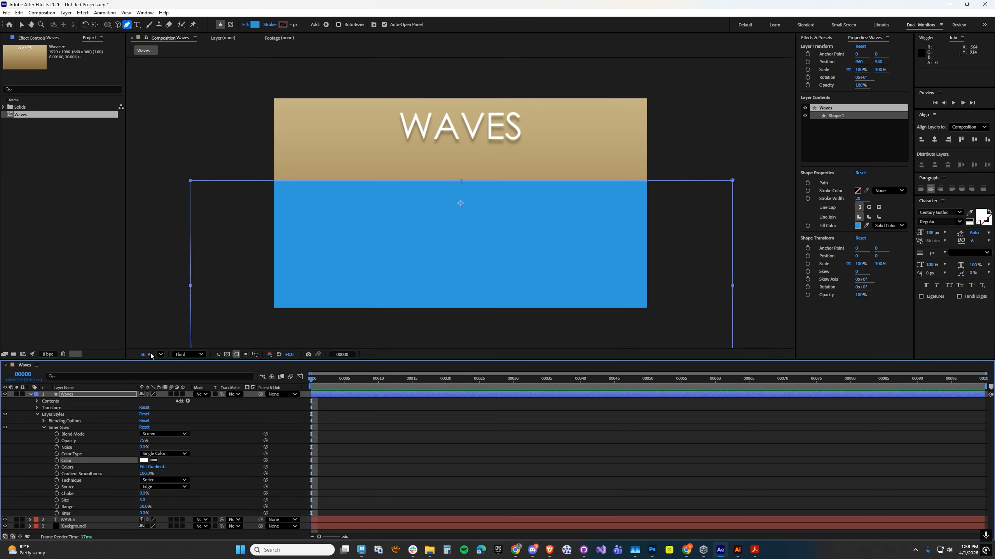
Set the Waves layer's inner glow size to 100, and deselect and collapse the layer.
left_click_drag(141, 500, 183, 499)
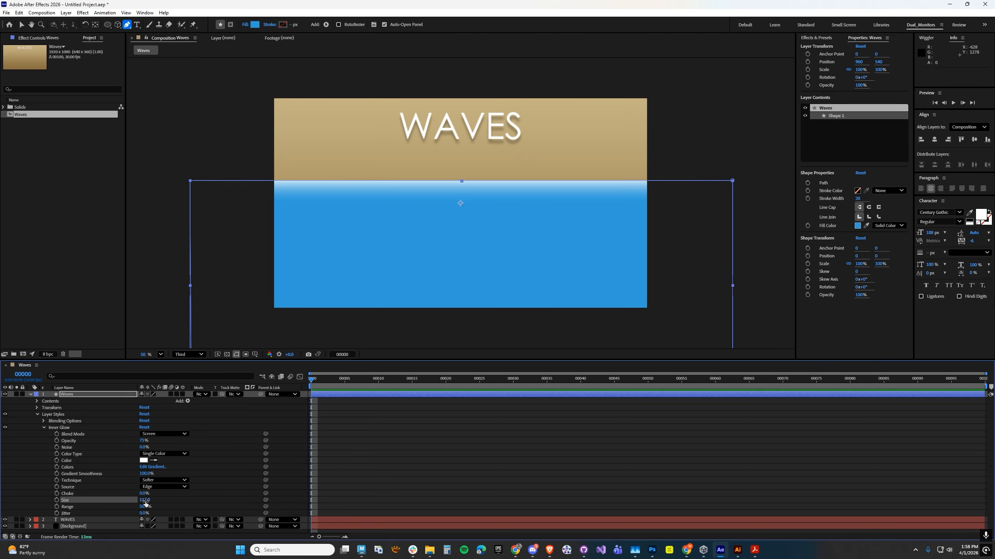
left_click(143, 501)
type("100")
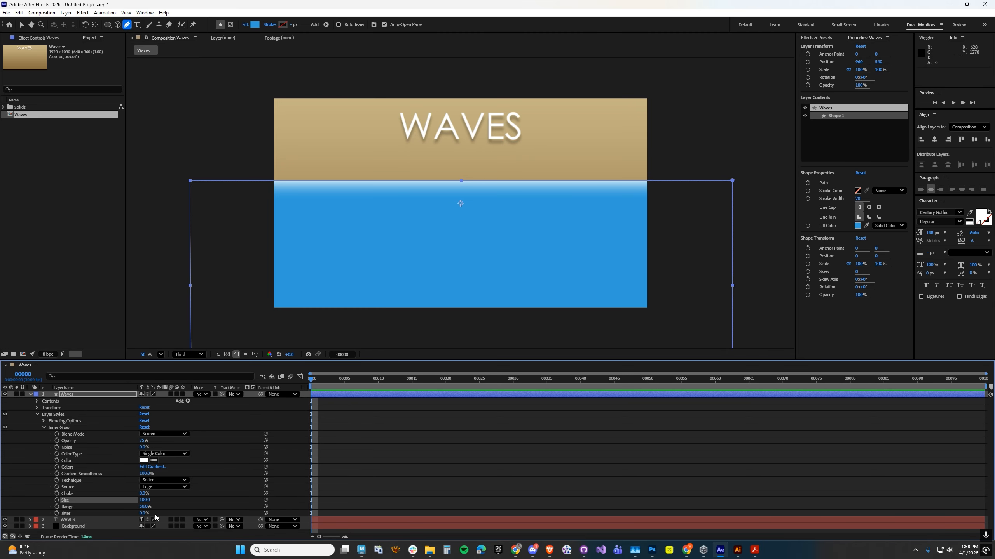
left_click(331, 469)
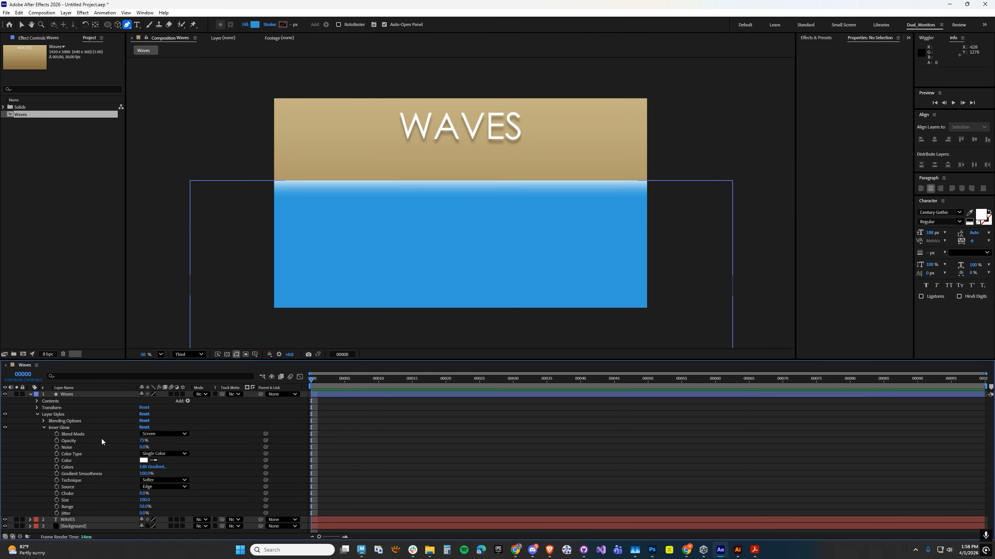
left_click(30, 394)
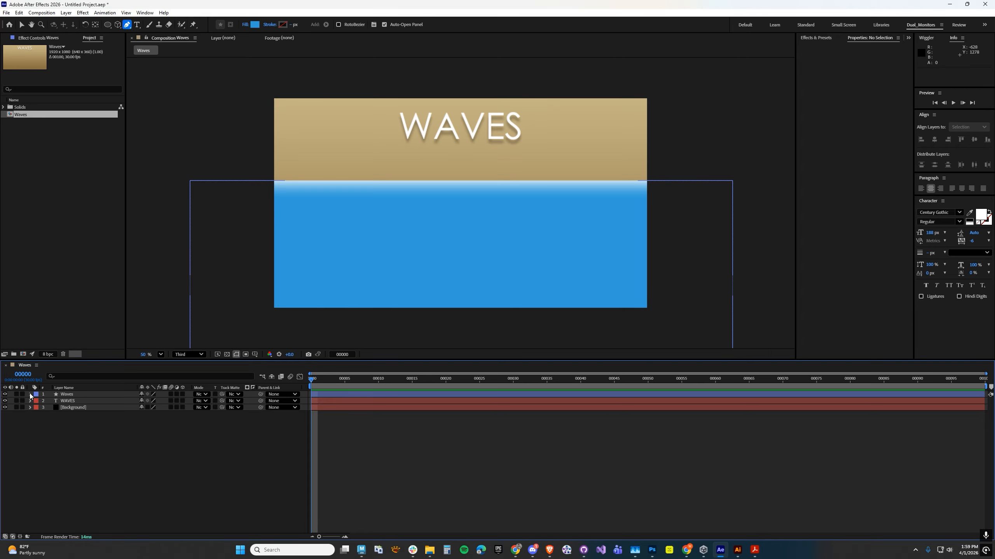
Add a Wiggle Paths operator to the Waves shape layer and expand its settings.
left_click(30, 394)
left_click(36, 414)
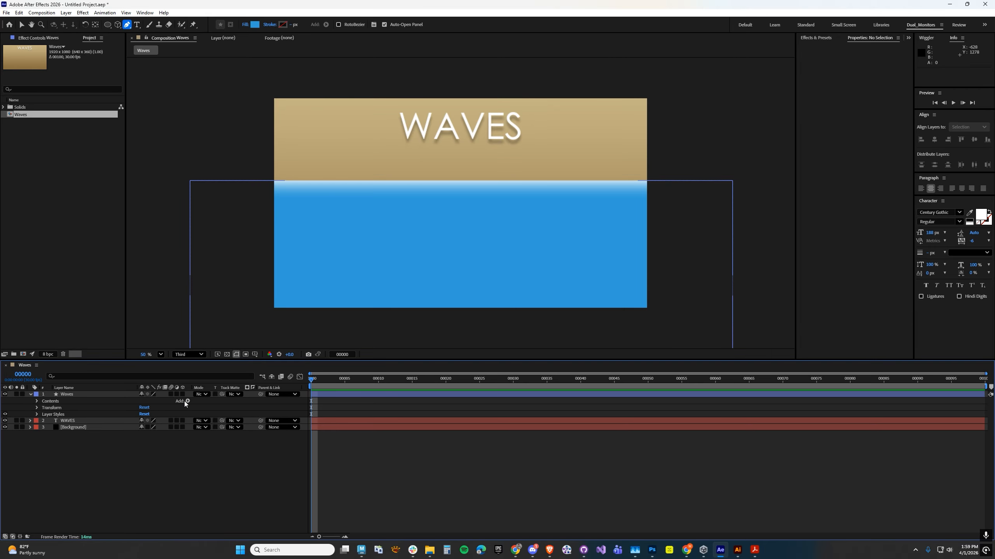
left_click(187, 401)
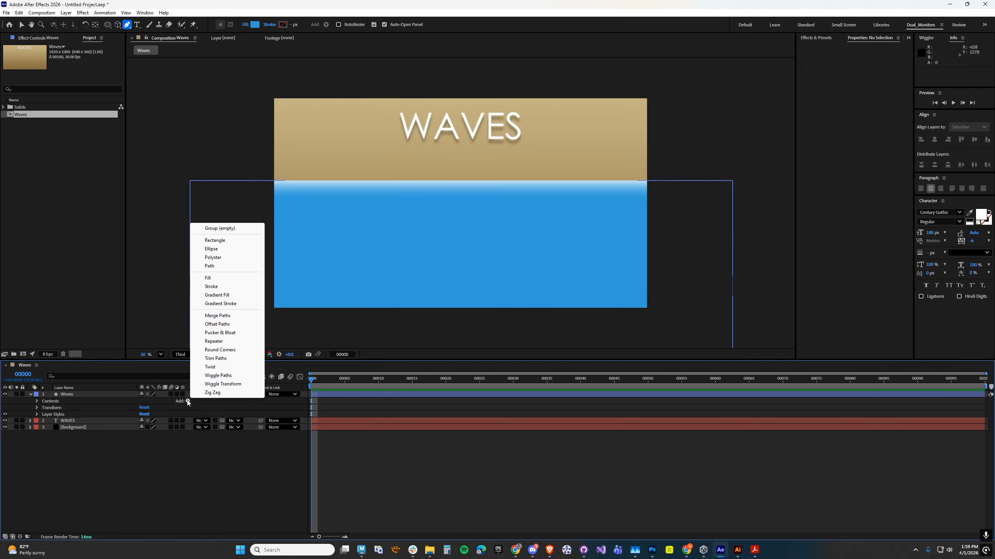
left_click(221, 375)
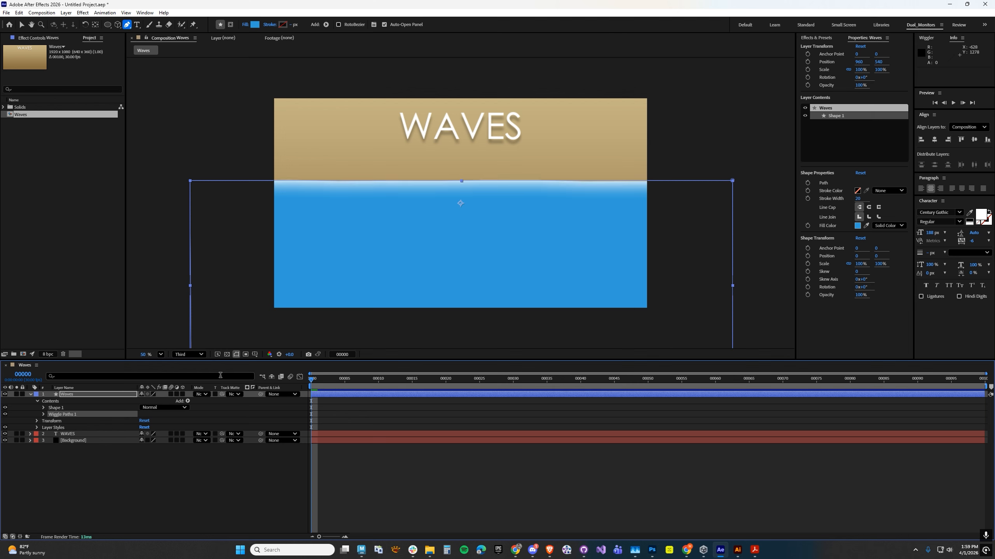
left_click(44, 415)
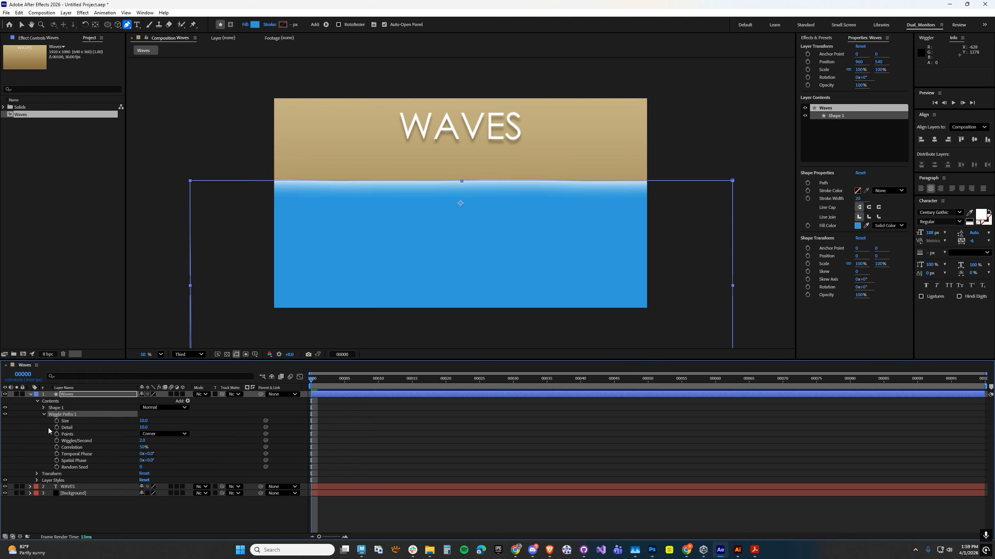
Raise the Wiggle Paths size to about 80 and set its points to Smooth.
left_click_drag(141, 420, 167, 418)
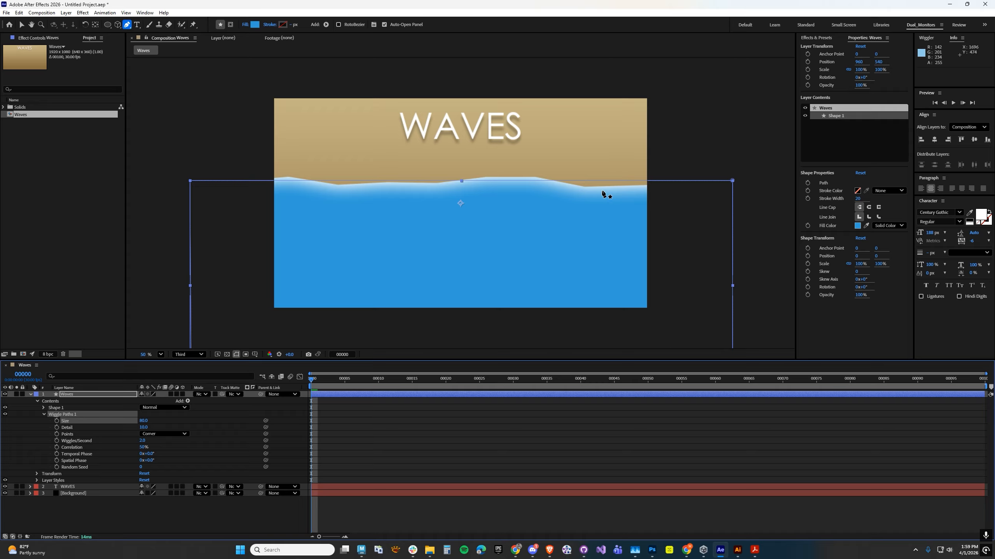
left_click(161, 435)
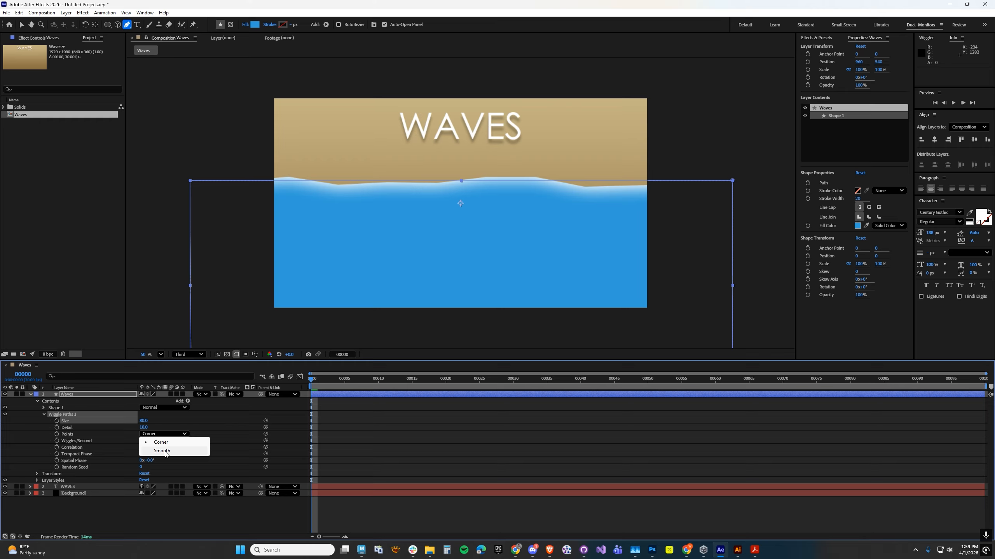
left_click(165, 452)
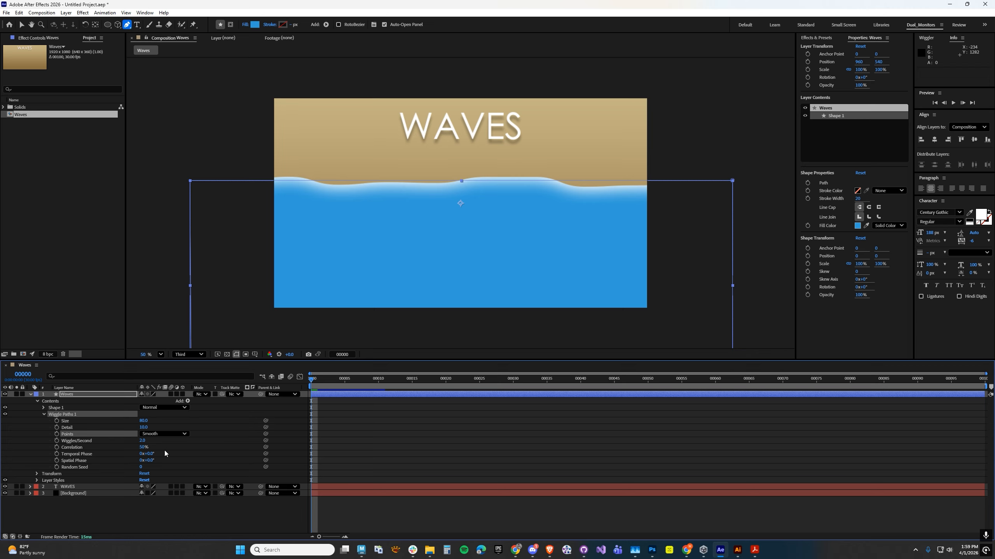
Try a higher Wiggle Paths detail, about 27 and then 15.
left_click_drag(143, 427, 147, 427)
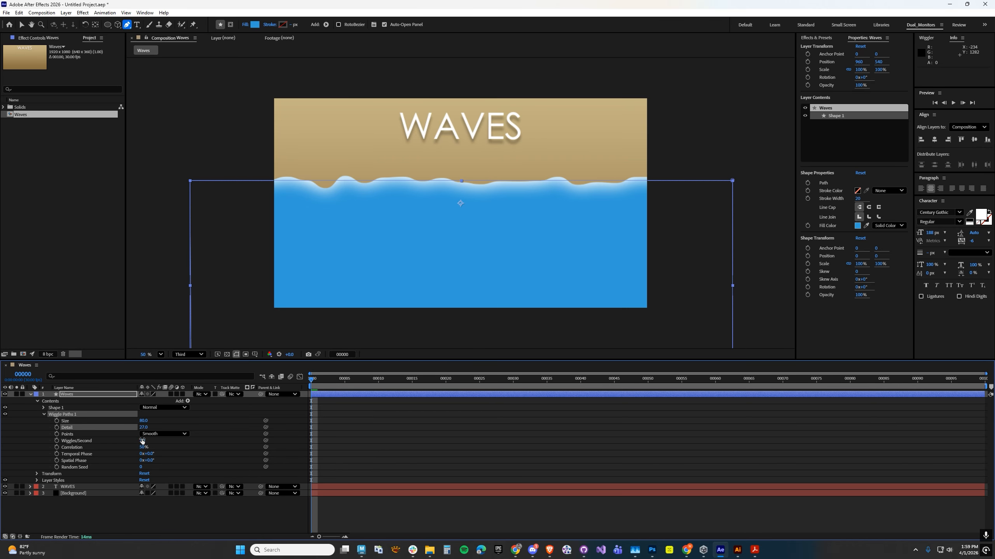
left_click(145, 428)
type("15")
key("Return")
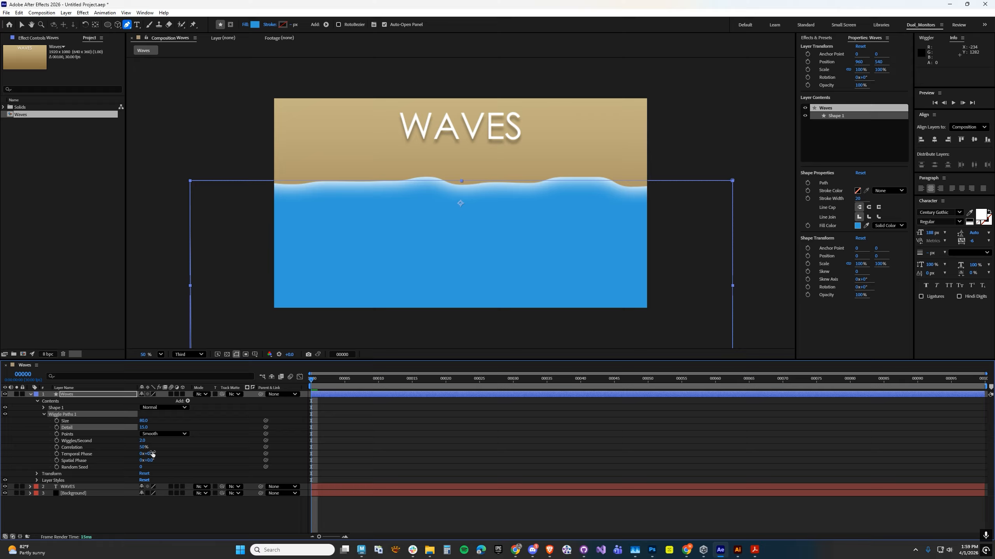
Set the Wiggle Paths detail to 20.
left_click(143, 428)
type("20")
key("Return")
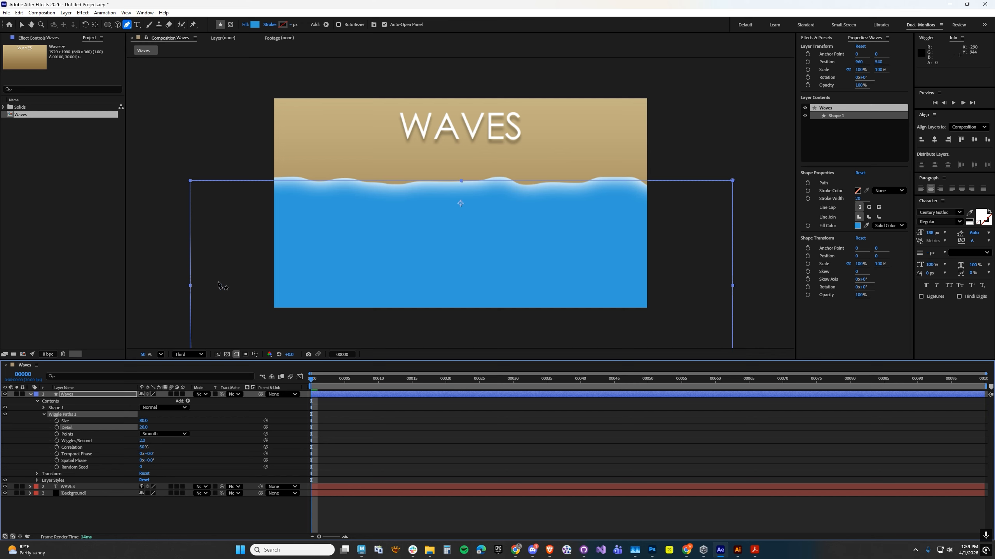
Switch to the Selection tool and collapse the Waves shape layer.
key("comma")
key("comma")
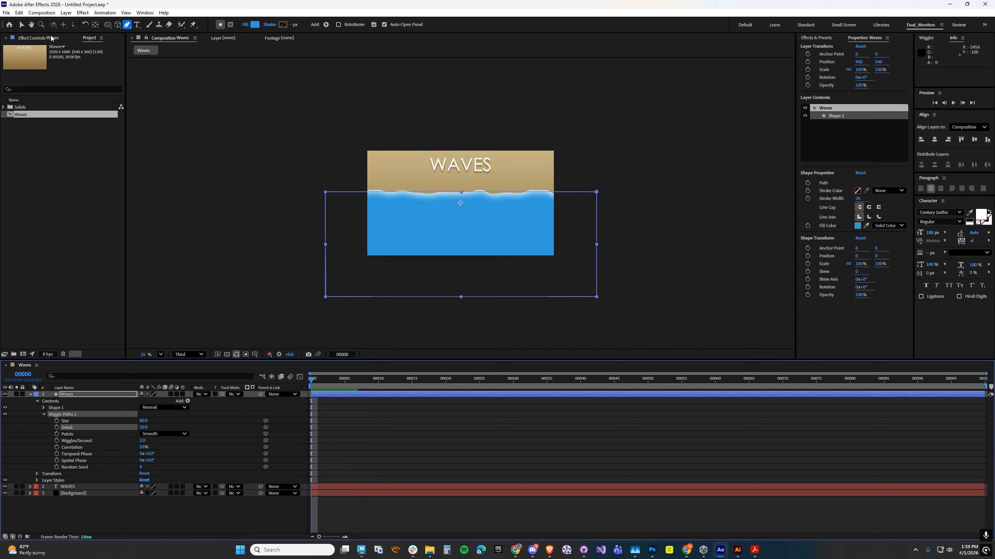
left_click(21, 26)
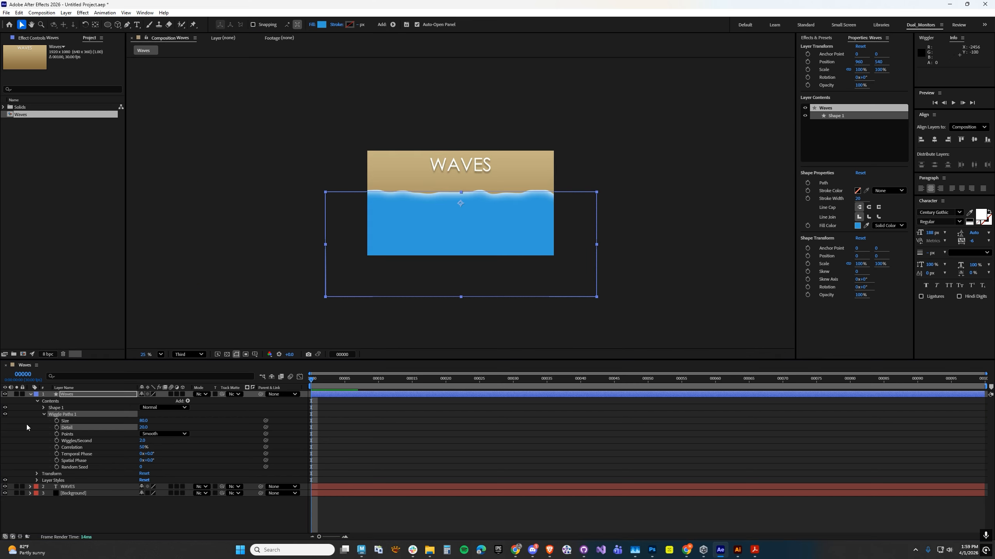
left_click(31, 394)
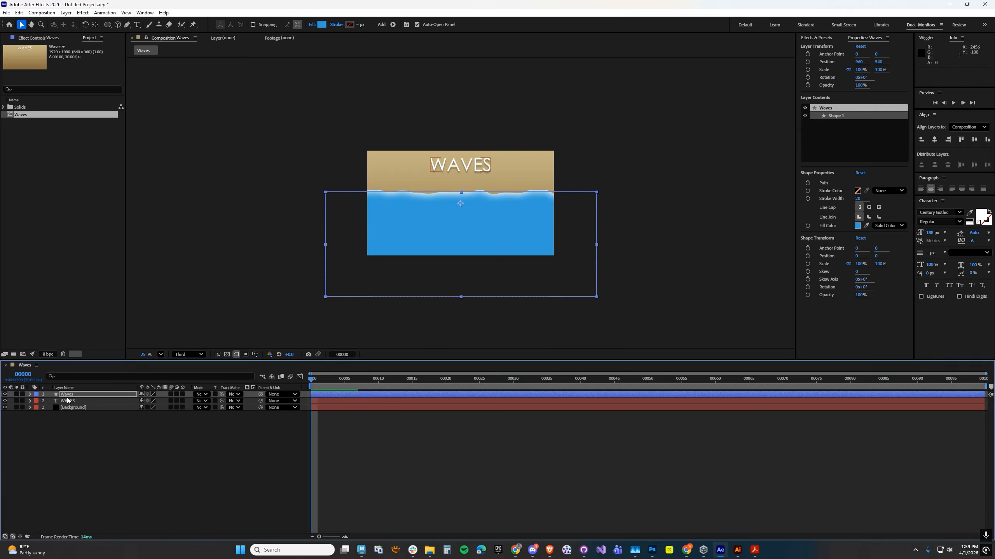
Move the Waves shape layer straight down below the frame to Y about 1328 and separate its Position dimensions.
left_click_drag(392, 215, 393, 293)
key("p")
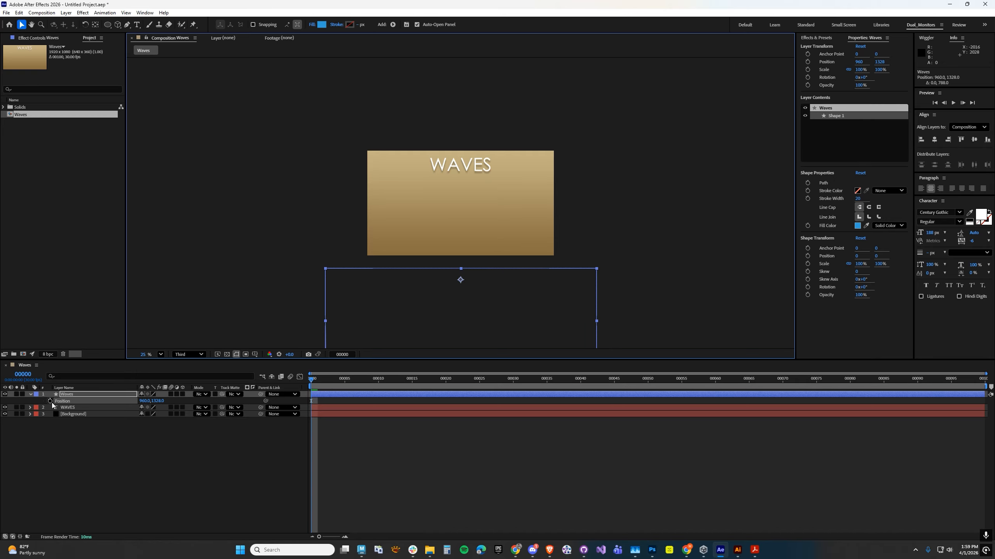
right_click(65, 401)
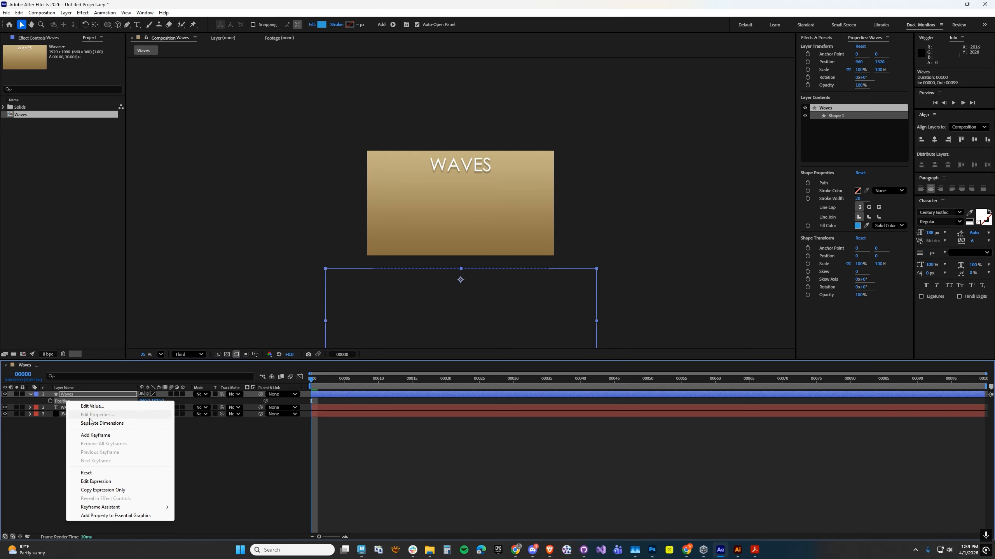
left_click(103, 424)
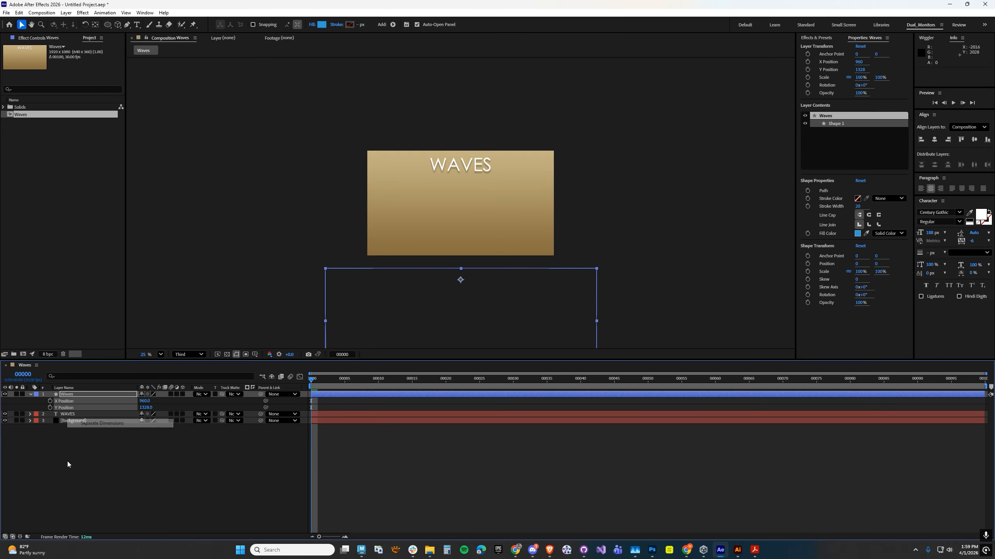
Keyframe the Waves layer's Y Position at frame 0, then at about 580 on frame 15 and about 496 on frame 45.
left_click(50, 408)
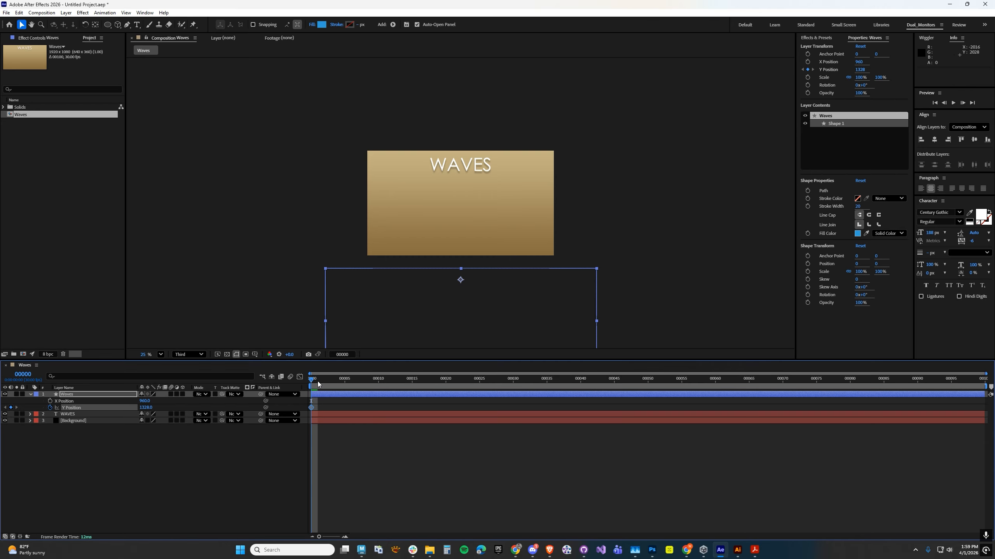
left_click_drag(319, 381, 410, 383)
left_click_drag(406, 310, 409, 236)
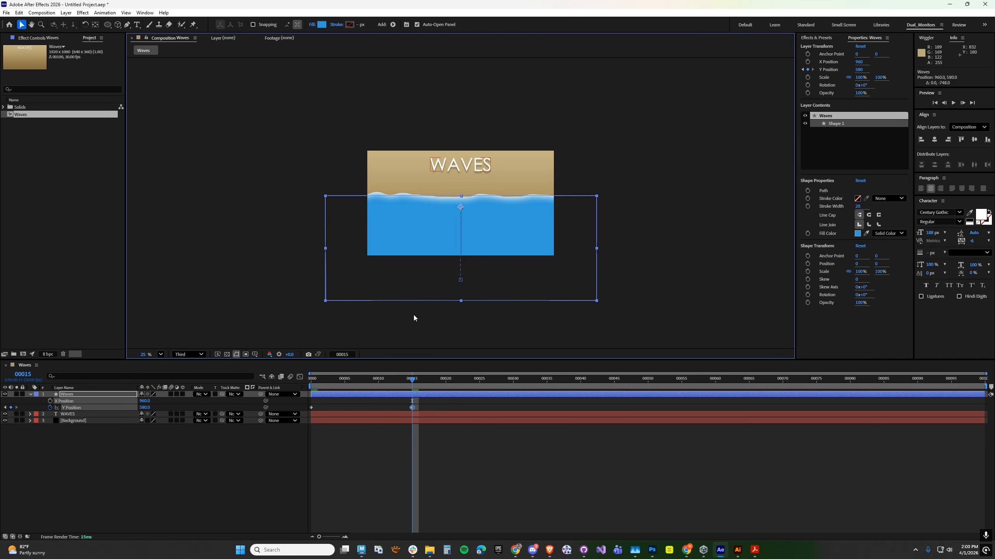
left_click_drag(321, 380, 613, 385)
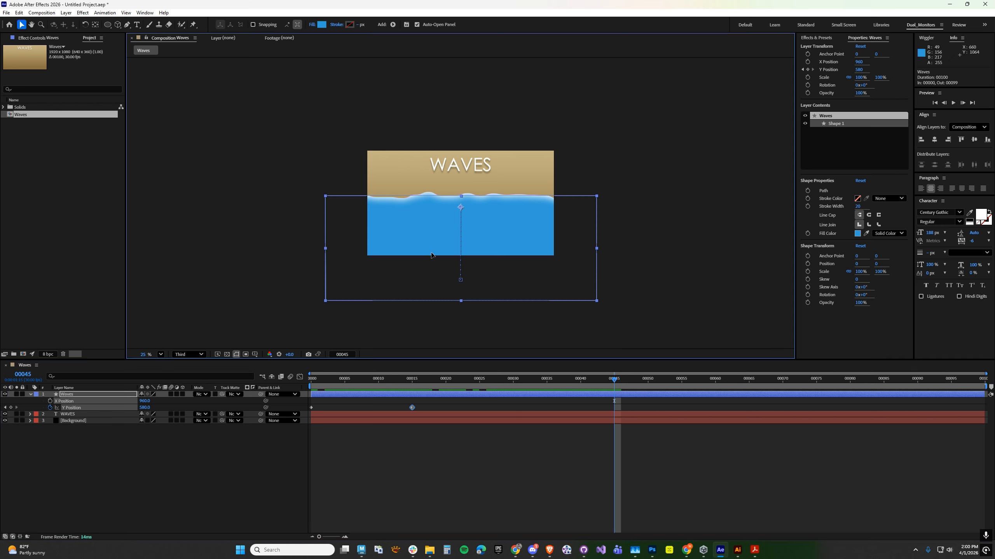
left_click_drag(430, 254, 431, 246)
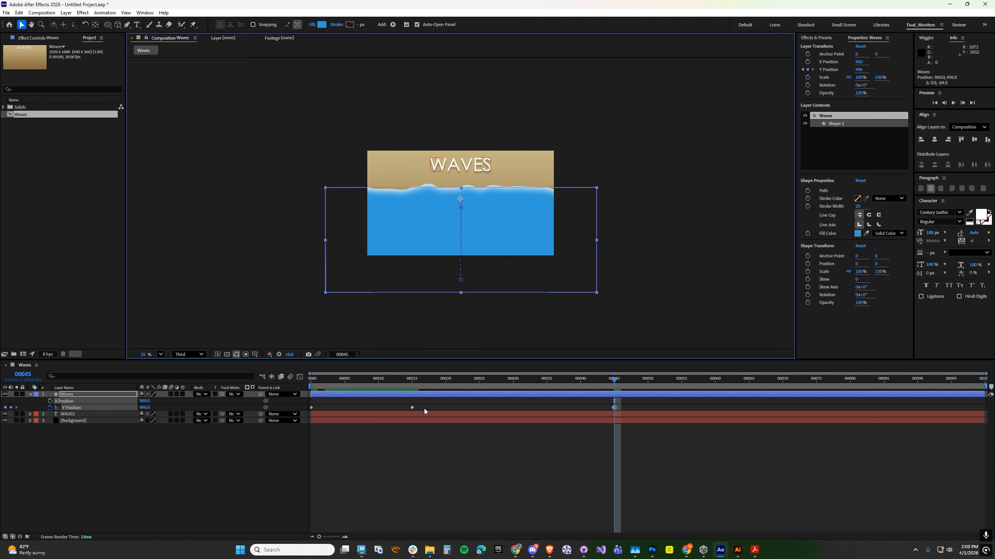
Lower the water out of frame with Y Position keyframes of about 1276 at frame 60 and about 1720 at frame 70.
left_click_drag(397, 381, 718, 387)
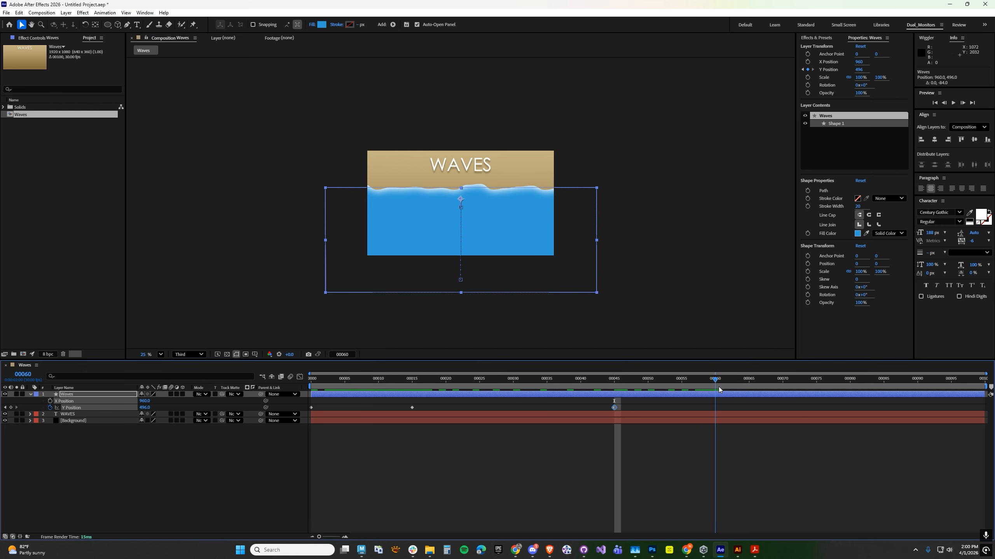
left_click_drag(404, 224, 405, 299)
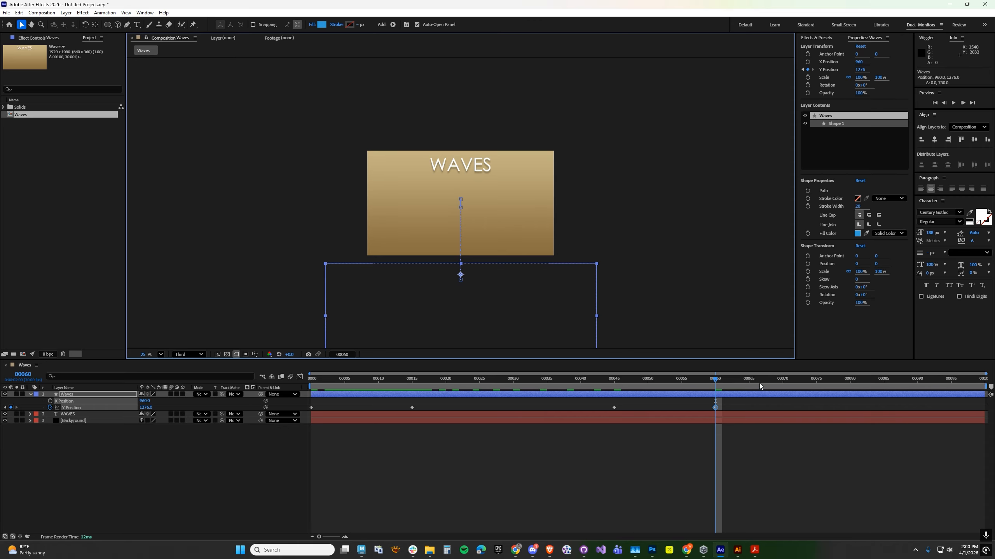
key("space")
left_click_drag(428, 285, 433, 332)
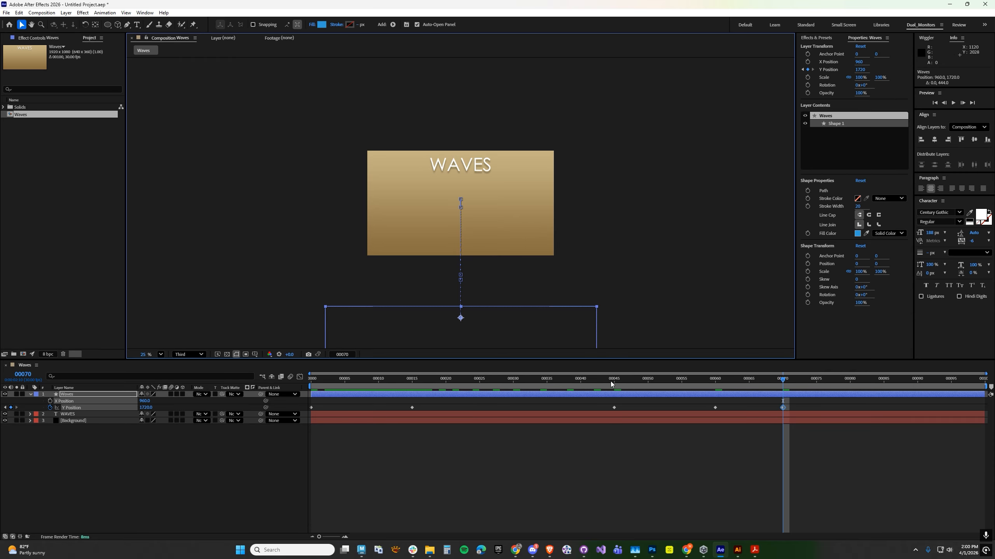
left_click_drag(610, 383, 325, 381)
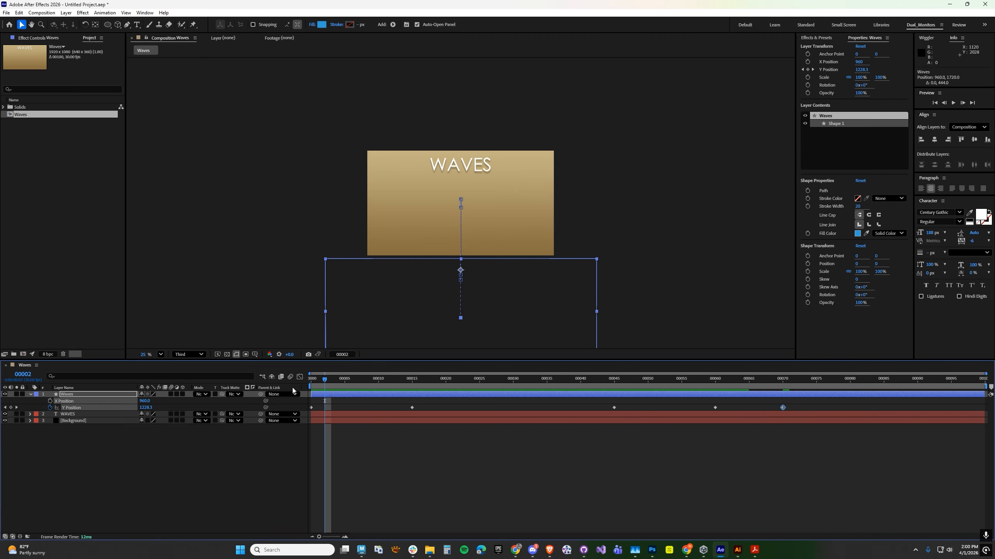
Show the Y Position curve in the Graph Editor and convert all its keyframes to Auto Bezier.
left_click(299, 377)
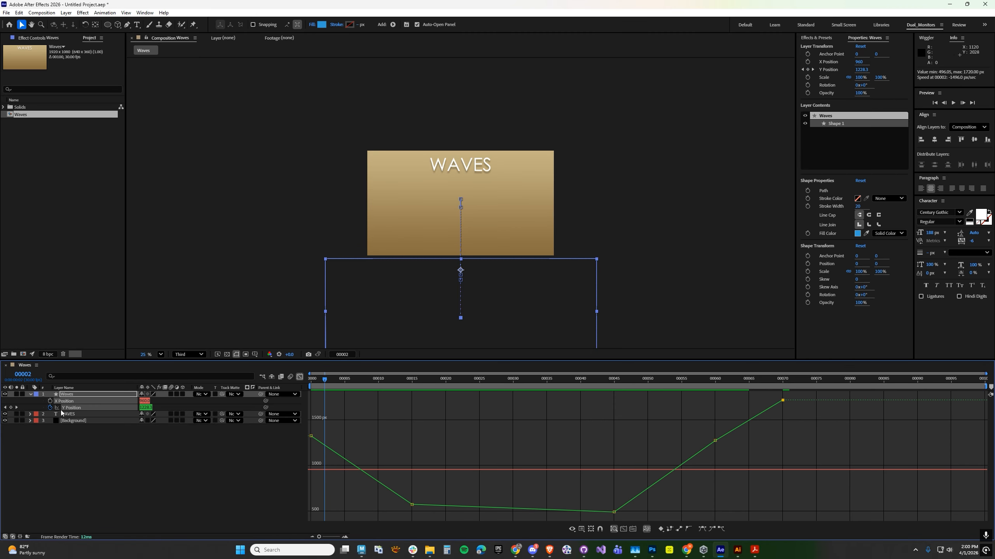
left_click(86, 444)
left_click(73, 410)
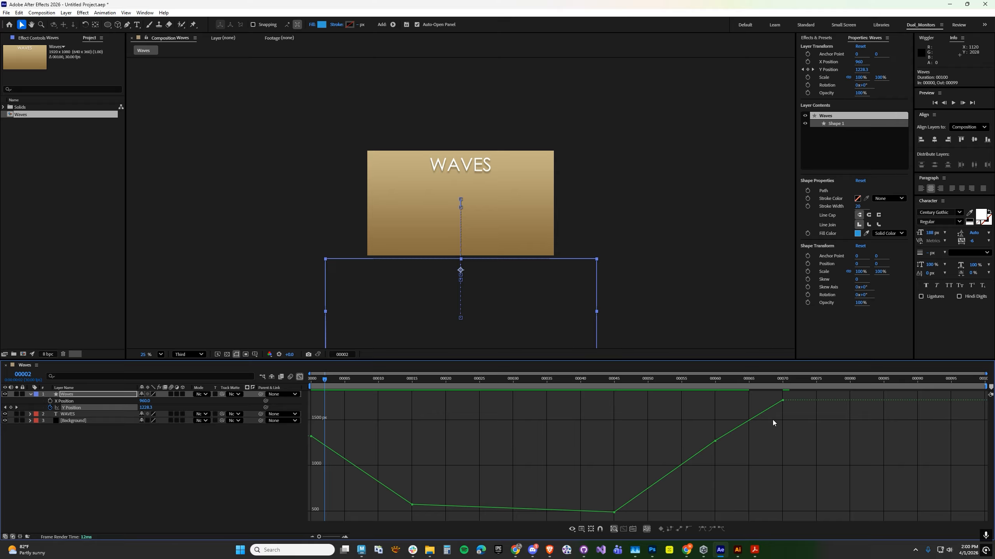
left_click_drag(801, 400, 311, 516)
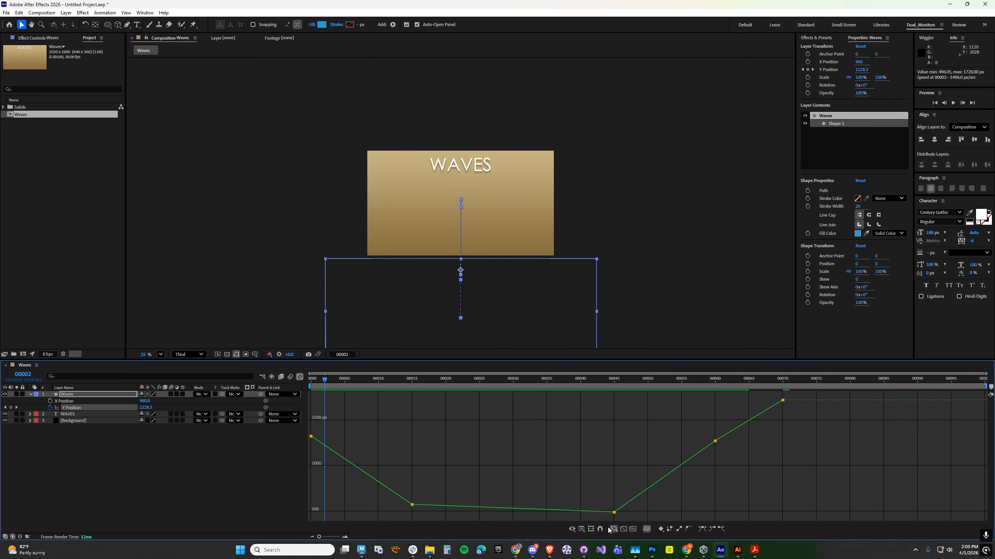
left_click(689, 529)
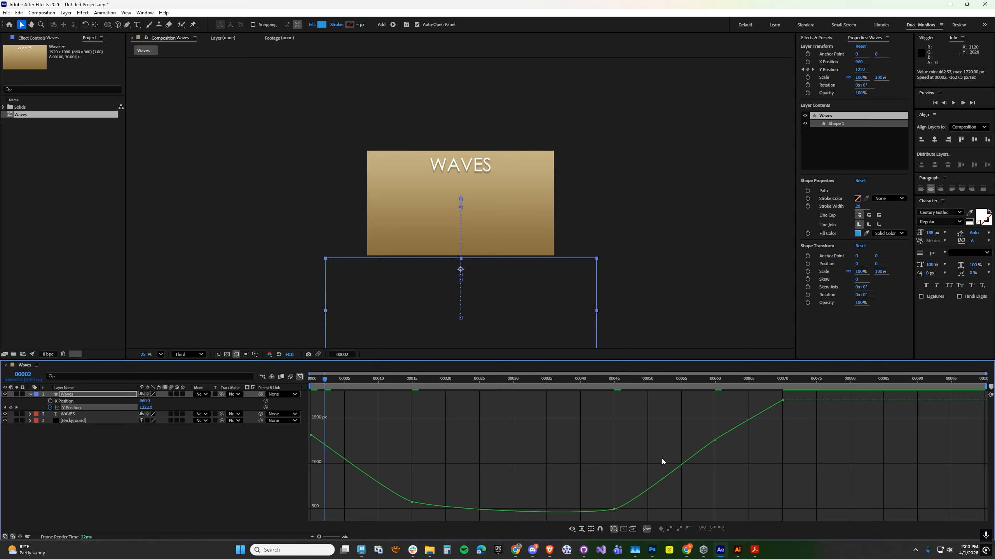
Lengthen both Bezier handles of the Y Position keyframe at frame 45 to smooth the curve's turn.
left_click(614, 505)
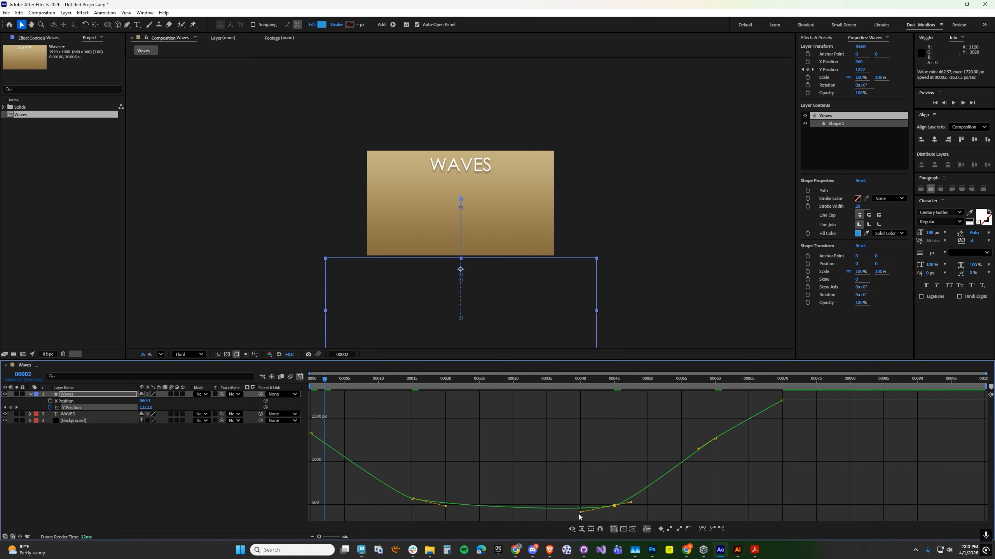
left_click_drag(582, 512, 540, 513)
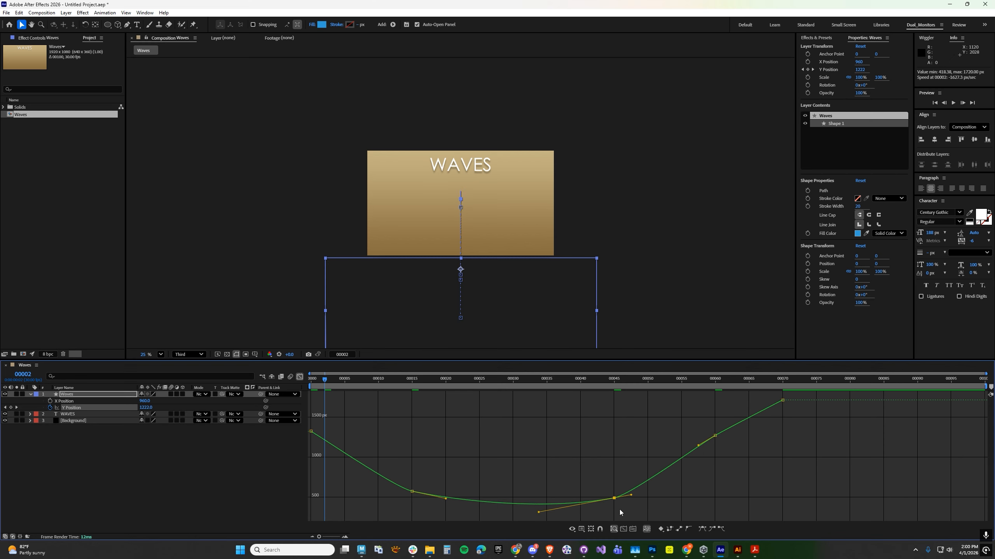
left_click_drag(631, 496, 650, 492)
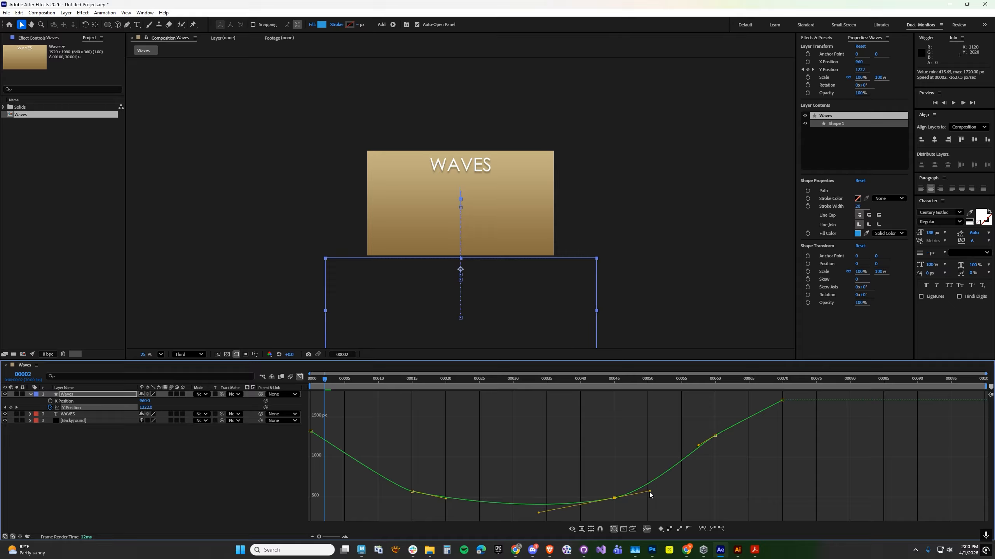
Adjust the Bezier handles of the Y Position keyframes at frames 15 and 0 so the curve descends in a smooth arc.
left_click(411, 491)
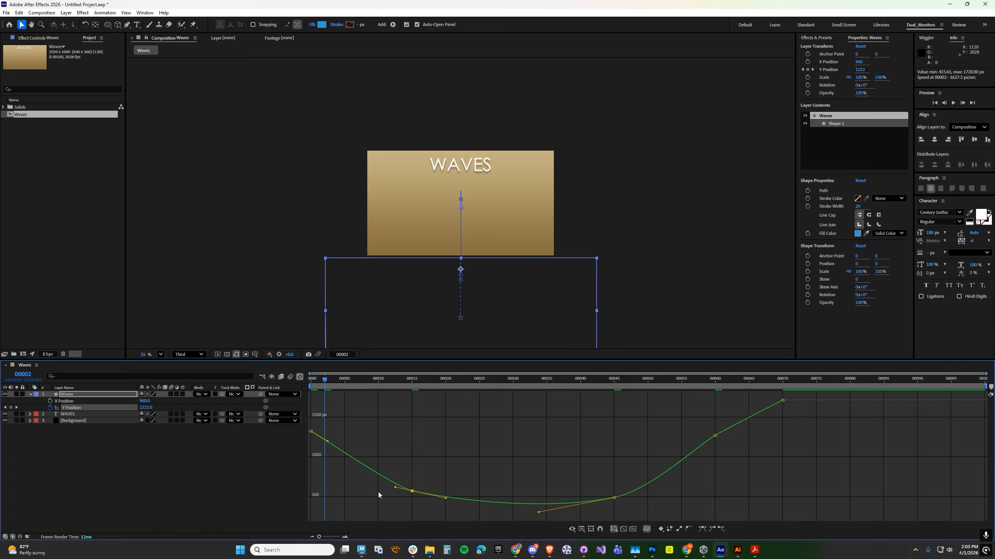
left_click_drag(395, 488, 363, 476)
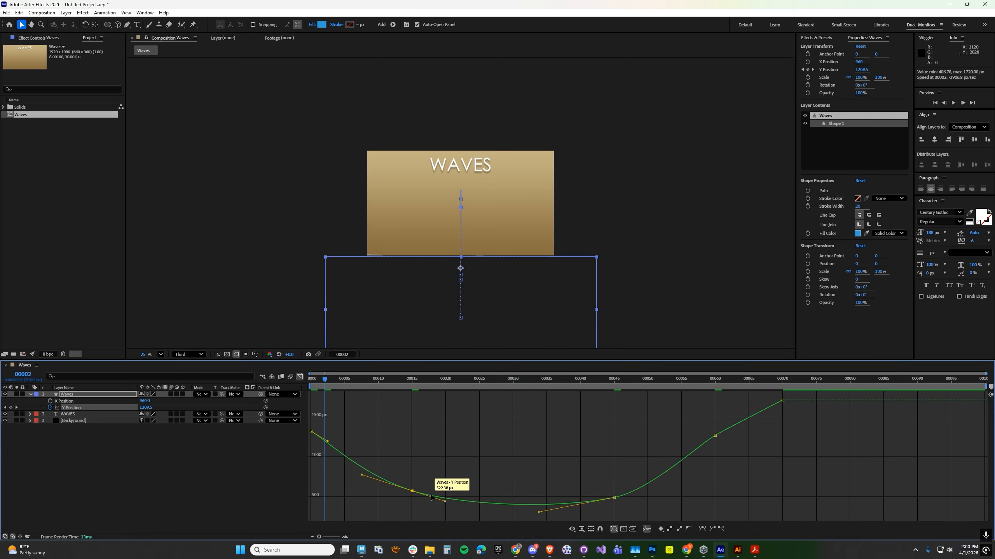
left_click(441, 504)
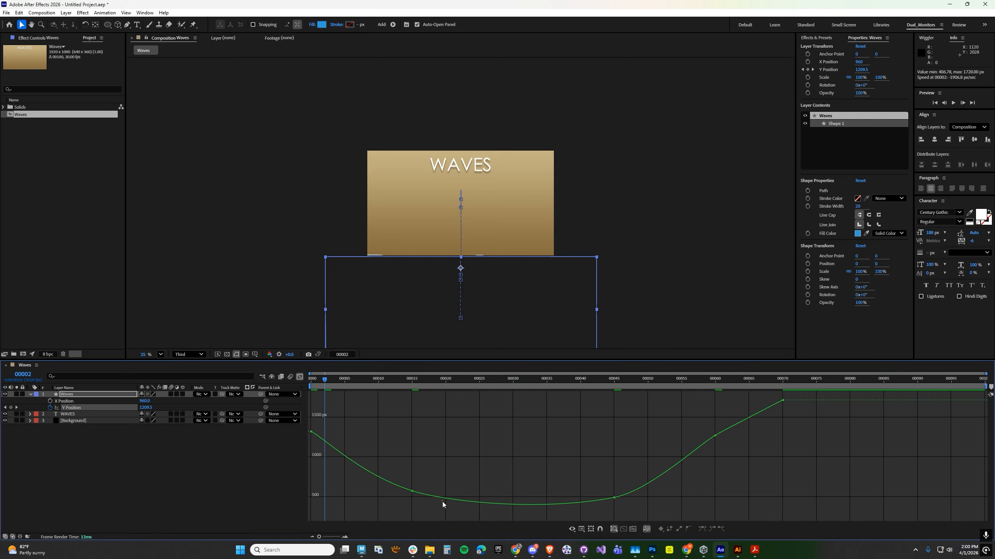
left_click(311, 433)
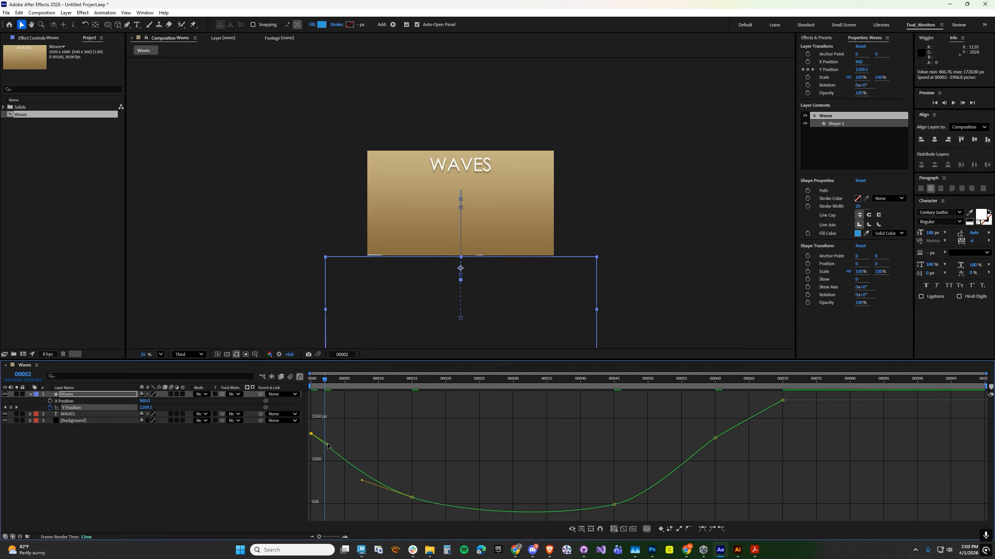
left_click_drag(328, 446, 331, 458)
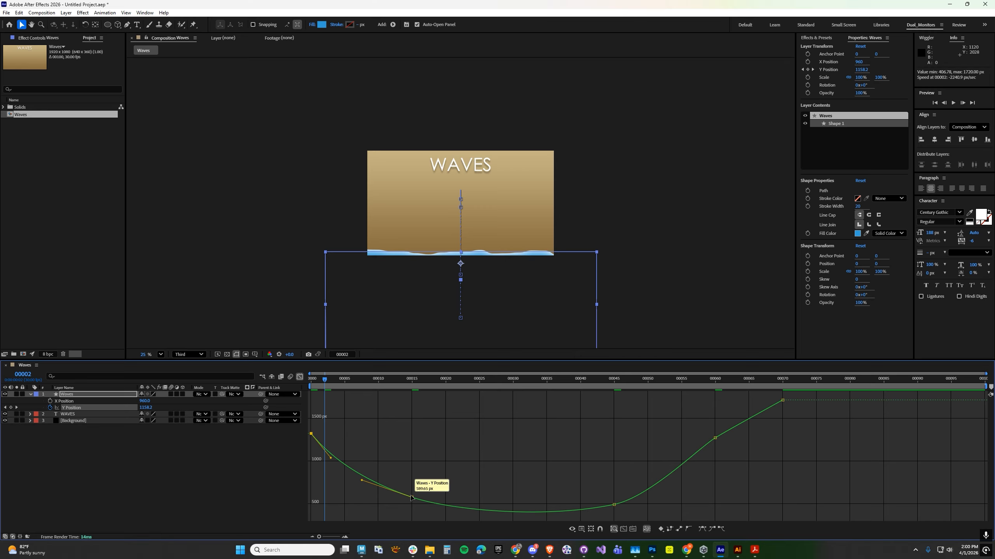
left_click_drag(412, 498, 401, 488)
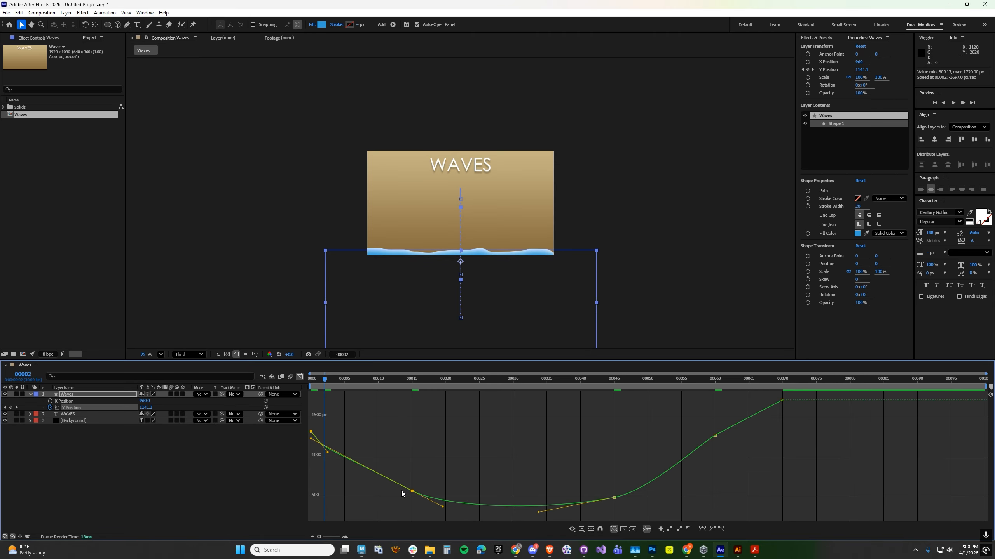
key("ctrl+z")
Scrub and play back the composition to check the smoothed wave motion.
left_click_drag(336, 385, 748, 390)
key("space")
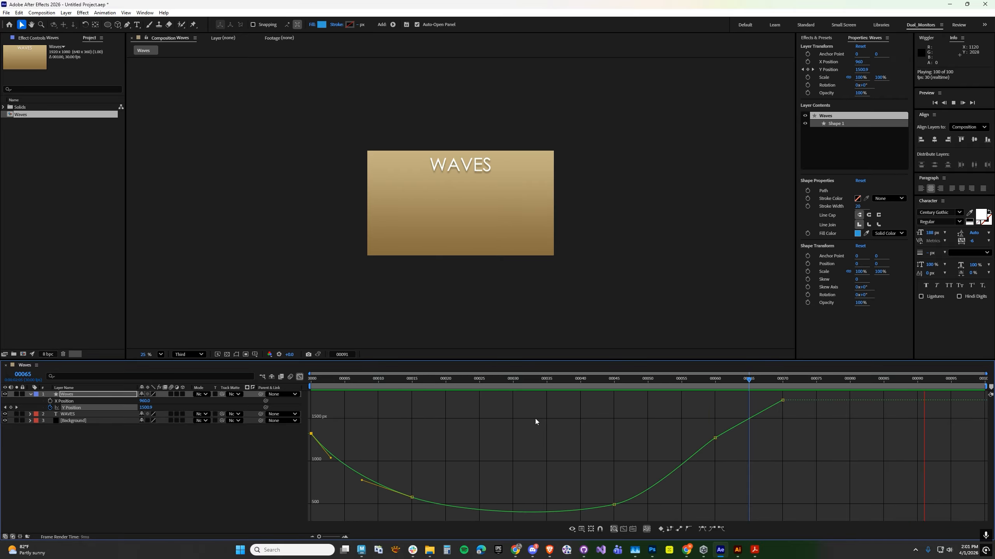
key("space")
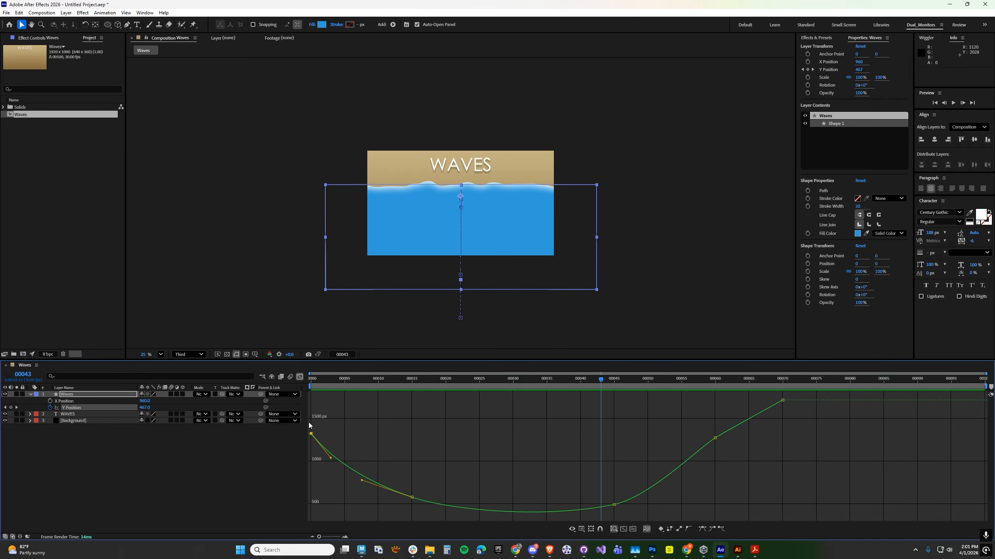
Close the Graph Editor, shorten the work area to end at frame 72 and preview the shortened animation.
left_click(301, 377)
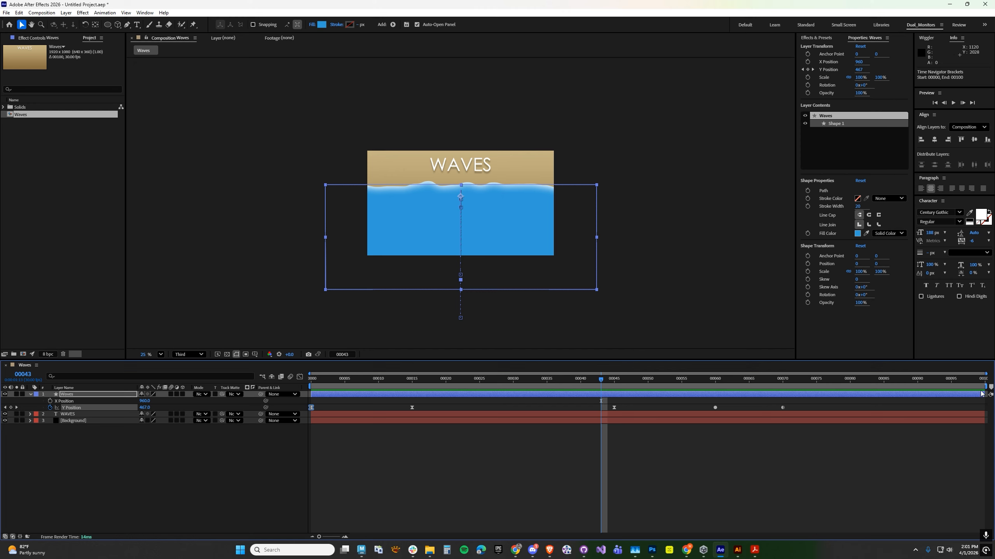
left_click_drag(984, 386, 804, 398)
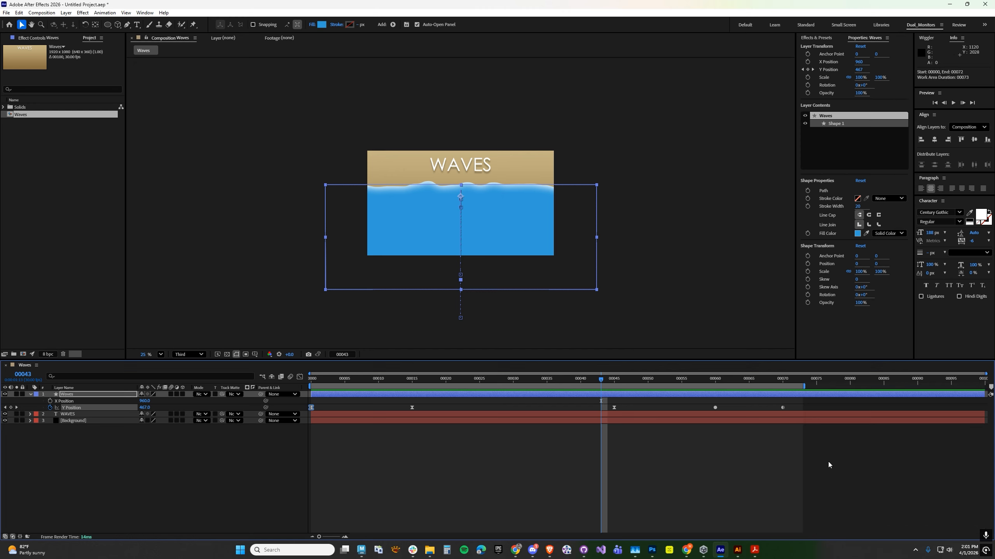
key("space")
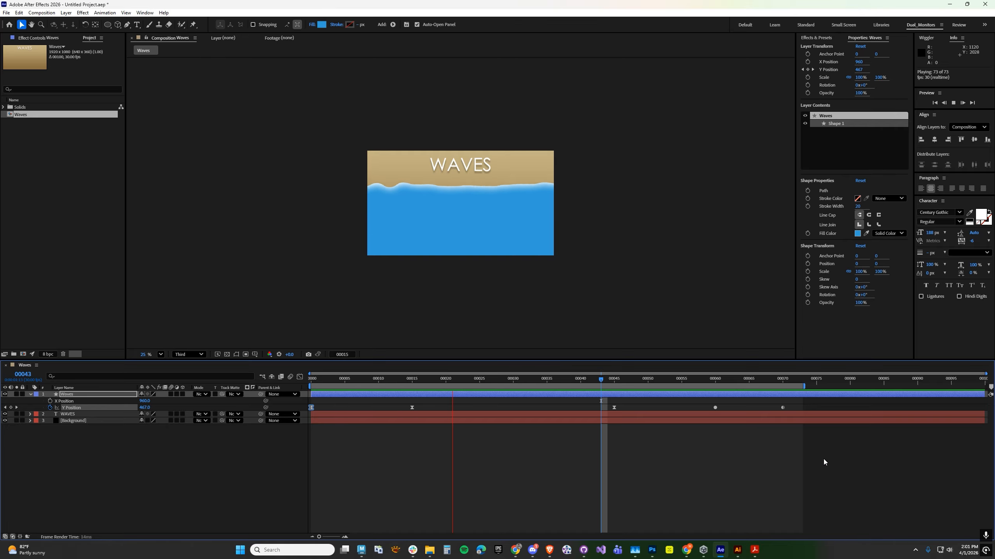
key("space")
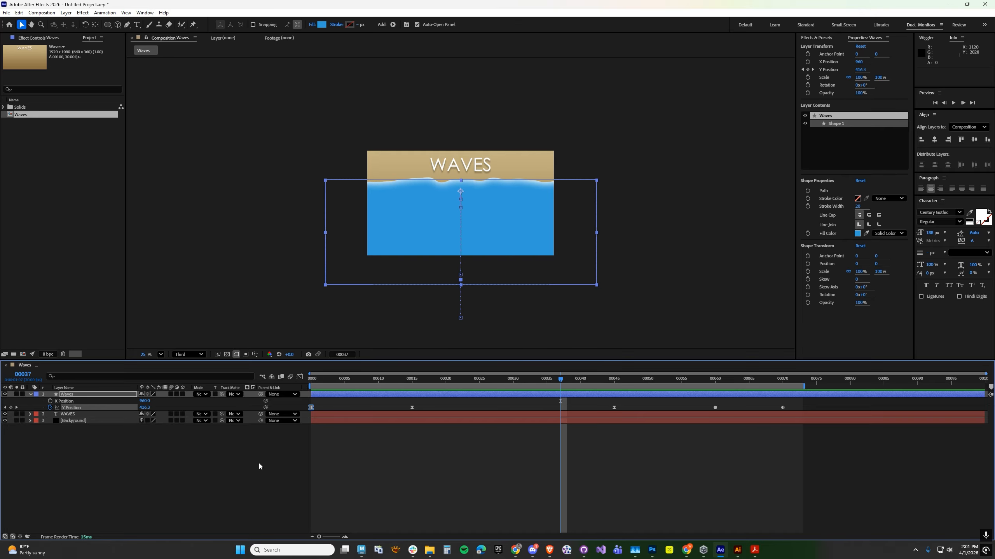
Add a Repeater to the Waves shape layer's contents and expand its transform properties.
left_click(30, 394)
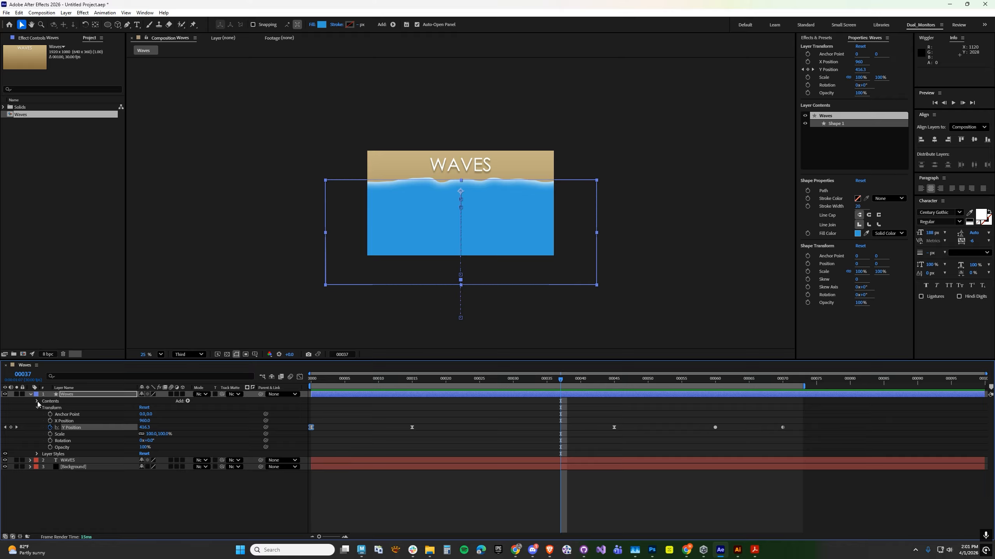
left_click(188, 402)
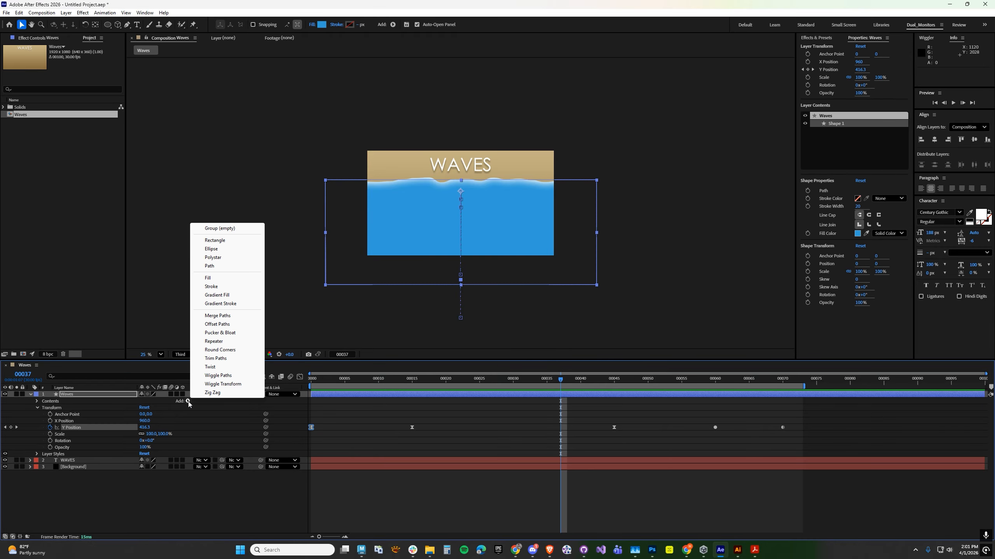
left_click(213, 342)
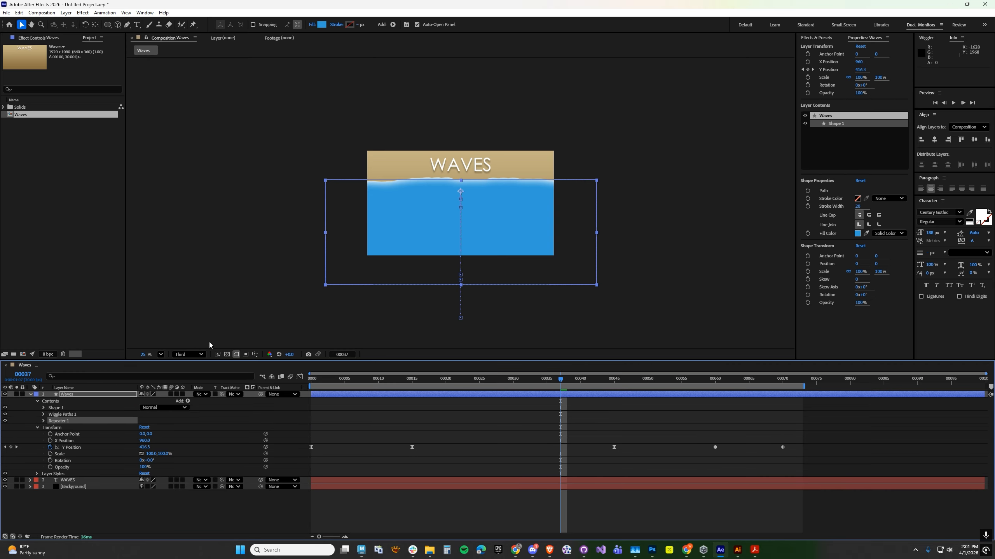
left_click(43, 421)
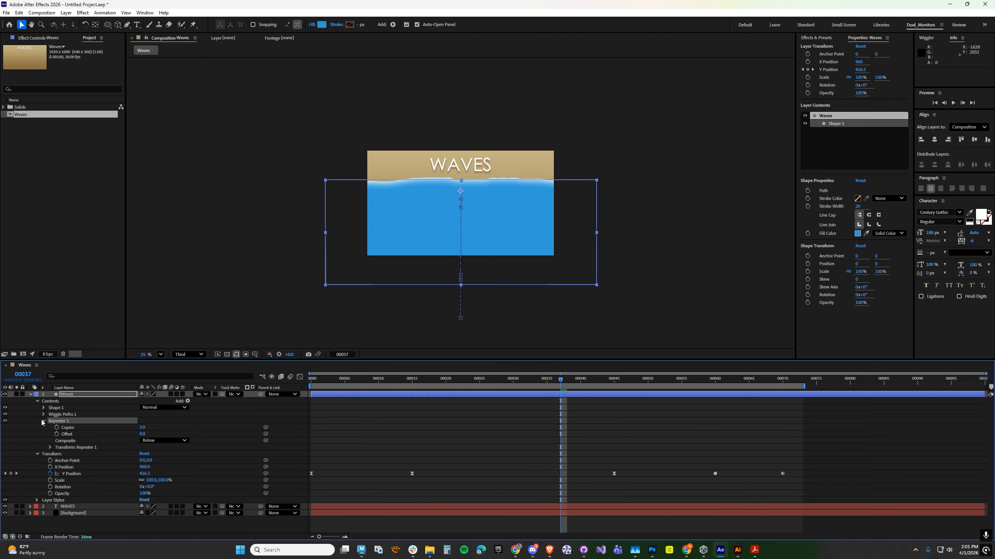
left_click(49, 447)
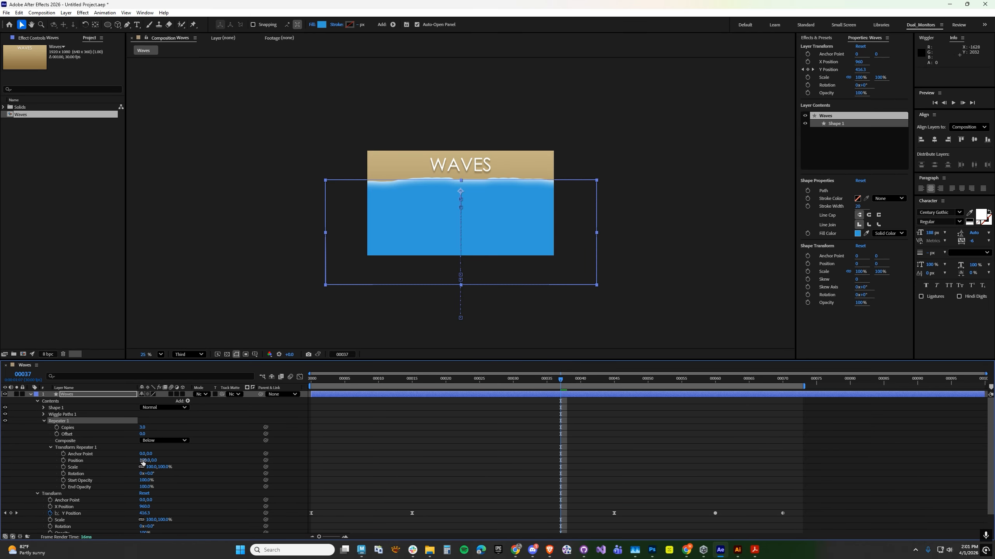
Set the Repeater's transform Position to 0, 0 and its number of copies to 5.
left_click_drag(142, 461, 143, 460)
left_click(143, 460)
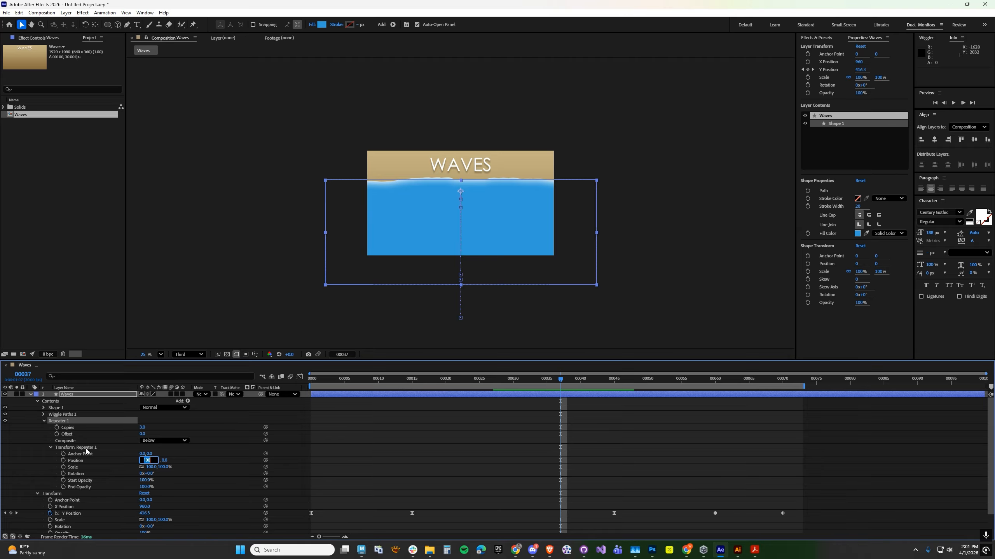
type("0")
key("Return")
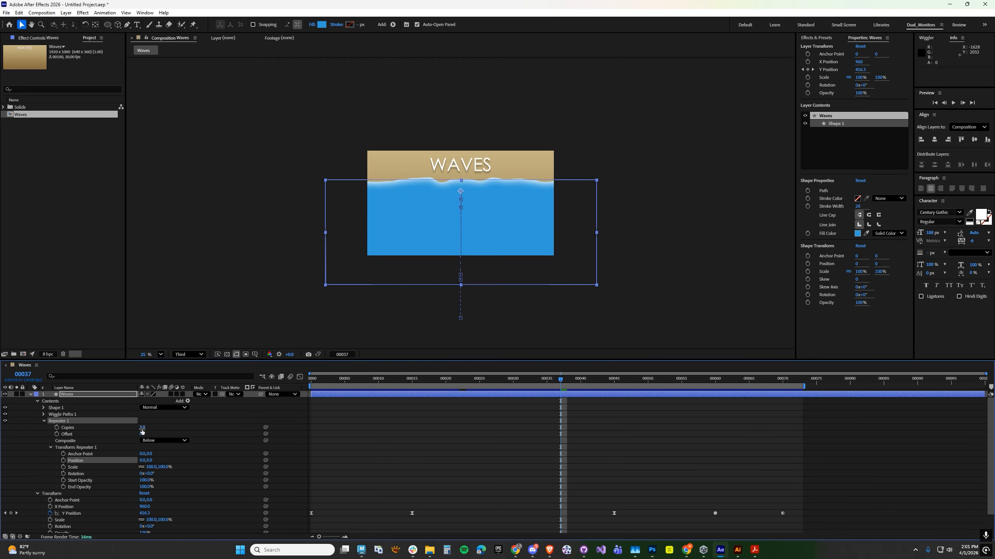
left_click(142, 427)
type("5")
key("Return")
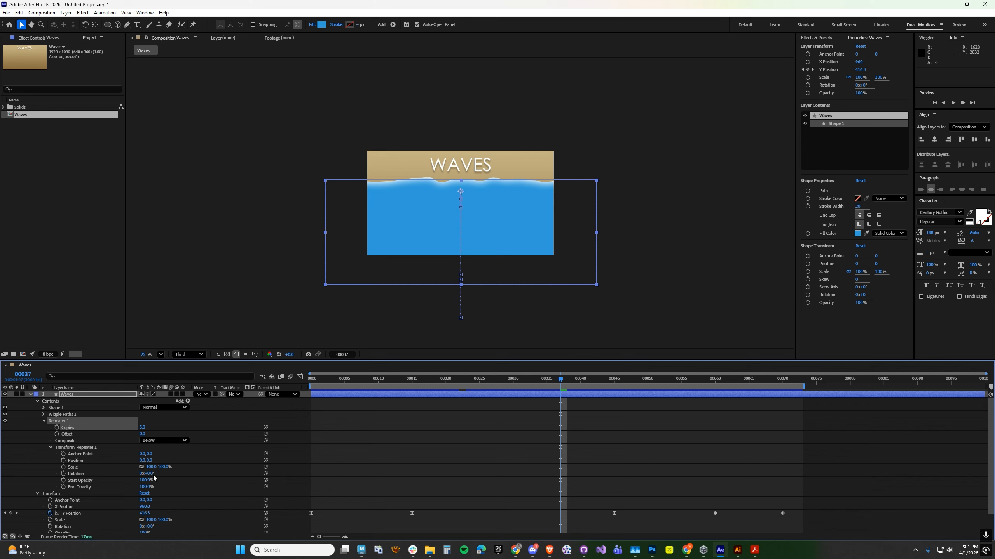
Start keyframing the Repeater's Offset and Position at frame 40.
left_click_drag(352, 385, 585, 386)
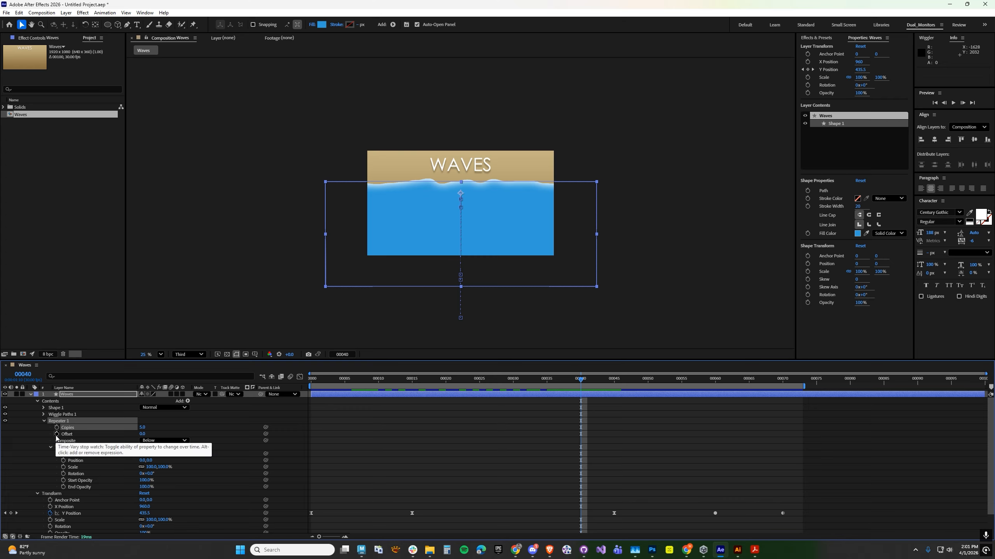
left_click(57, 434)
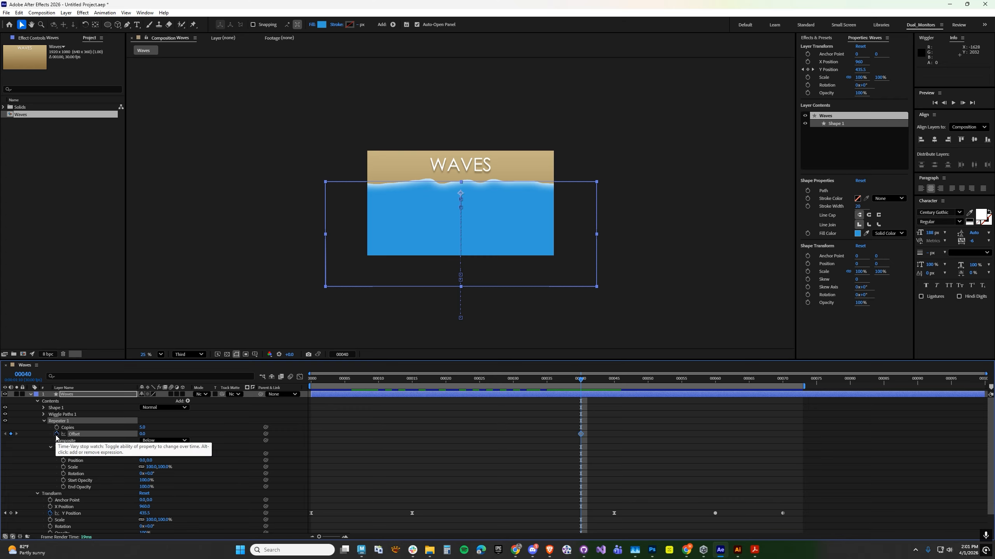
left_click(62, 461)
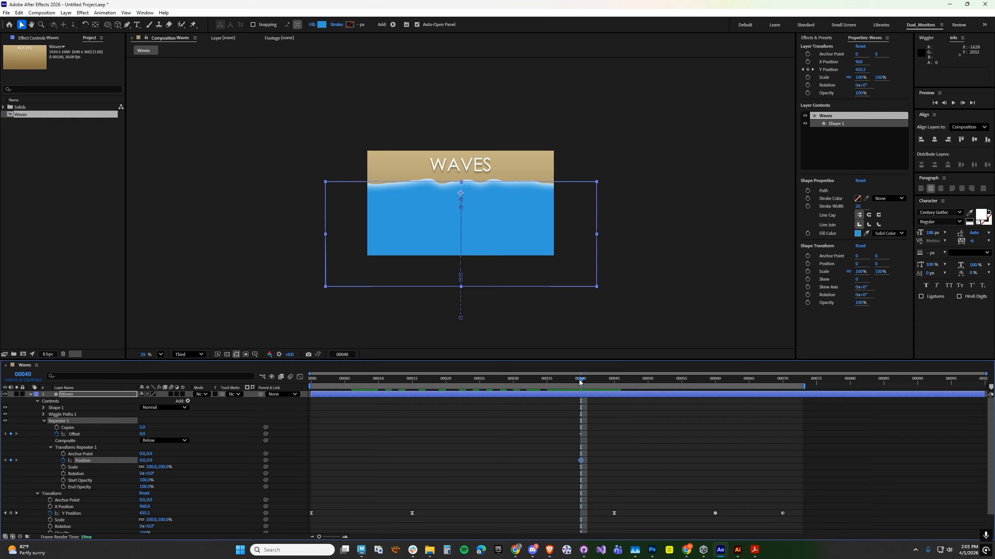
At frame 60, set the Repeater's vertical Position to -100.
left_click_drag(580, 379, 715, 384)
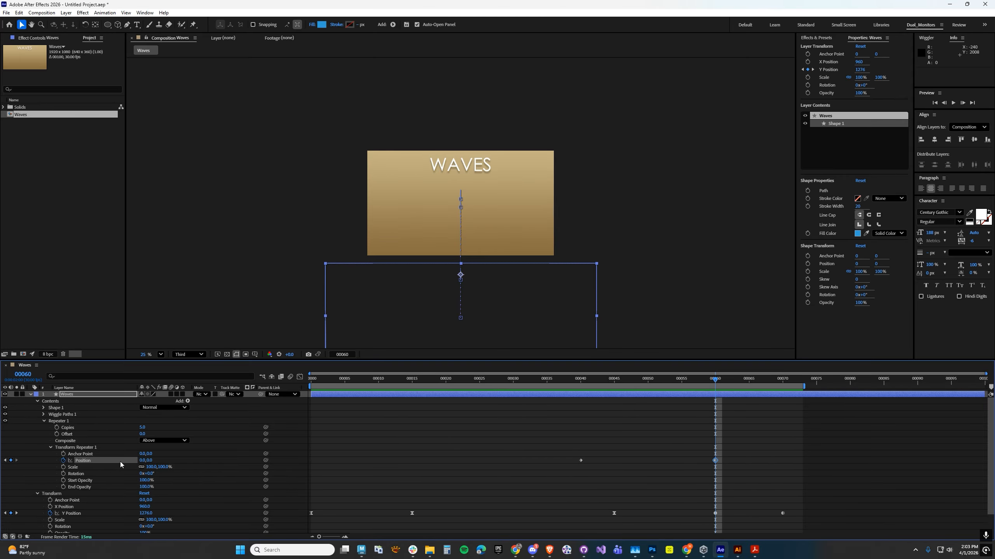
left_click_drag(149, 461, 131, 465)
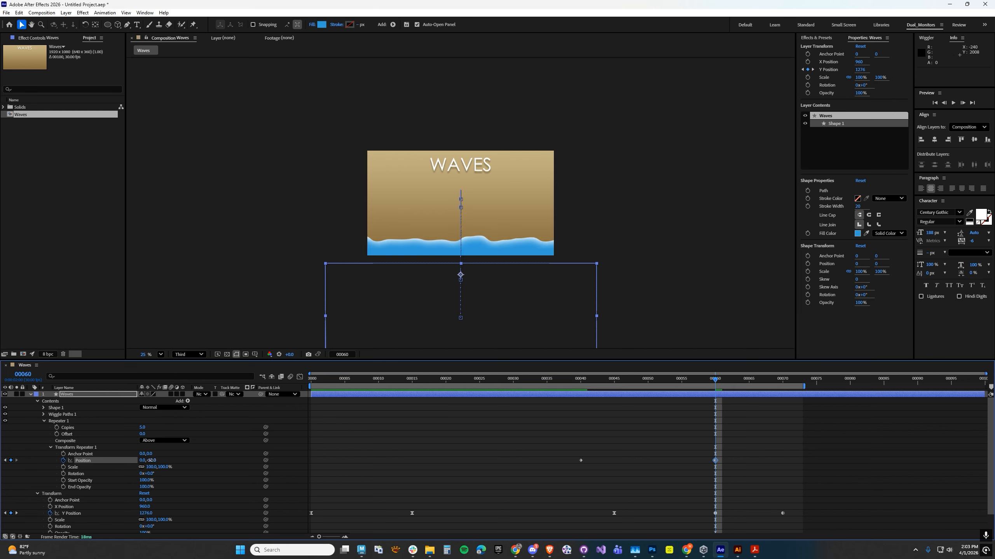
left_click(150, 461)
type("-100")
key("Return")
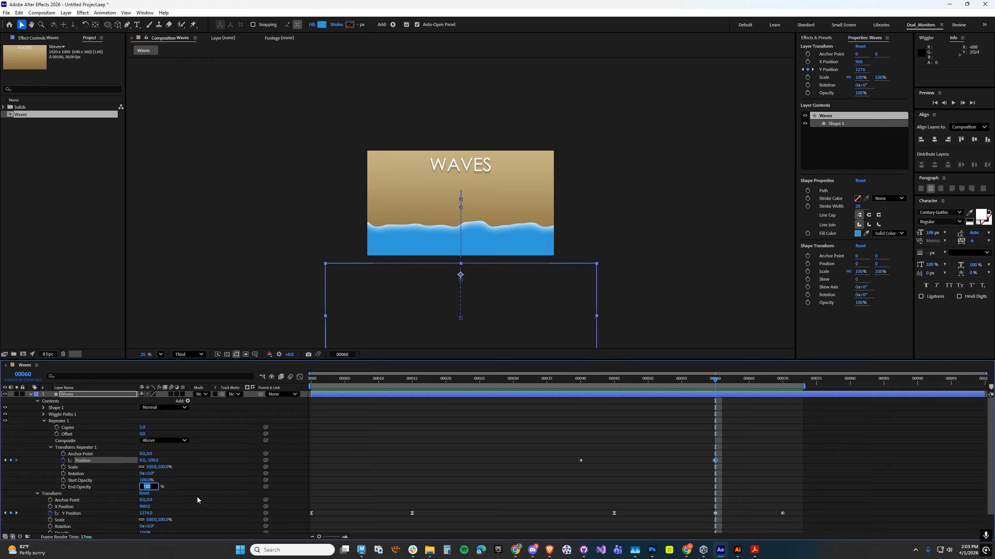
Set the Repeater's End Opacity to 0% and scrub back to frame 55 to check the fading copies.
type("0")
key("Return")
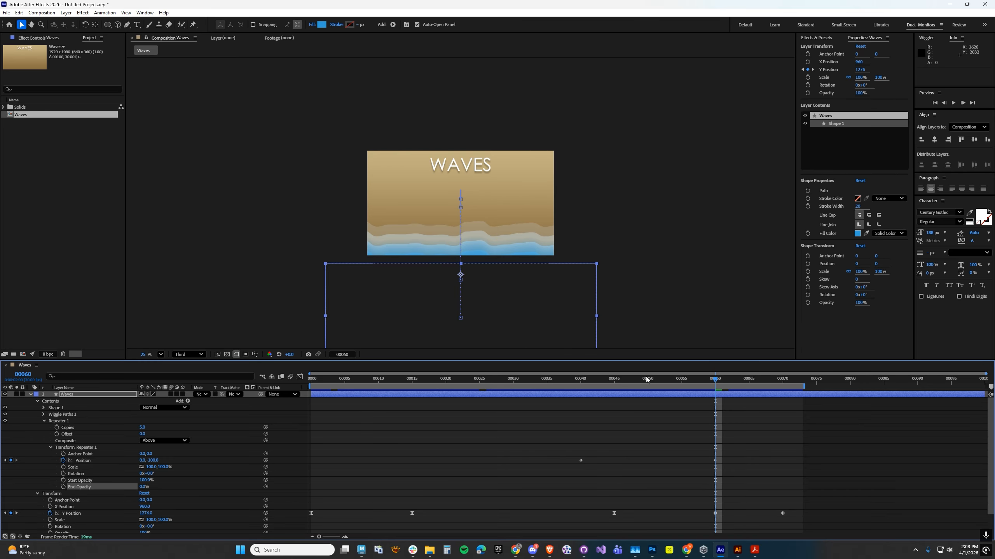
left_click_drag(704, 383, 683, 385)
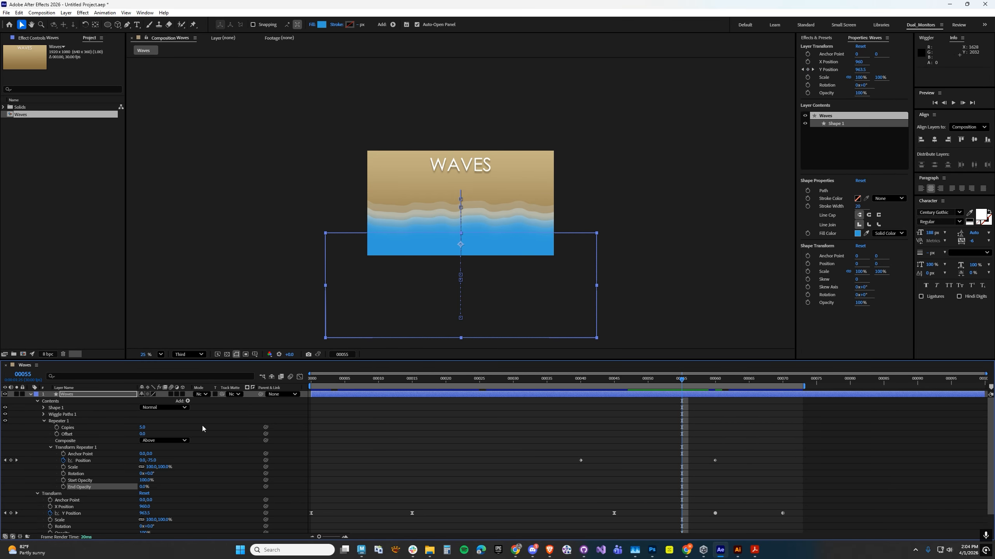
Try 20 Repeater copies with a vertical Position of -5, -10 and finally -15 at frame 55.
left_click(143, 428)
key("Return")
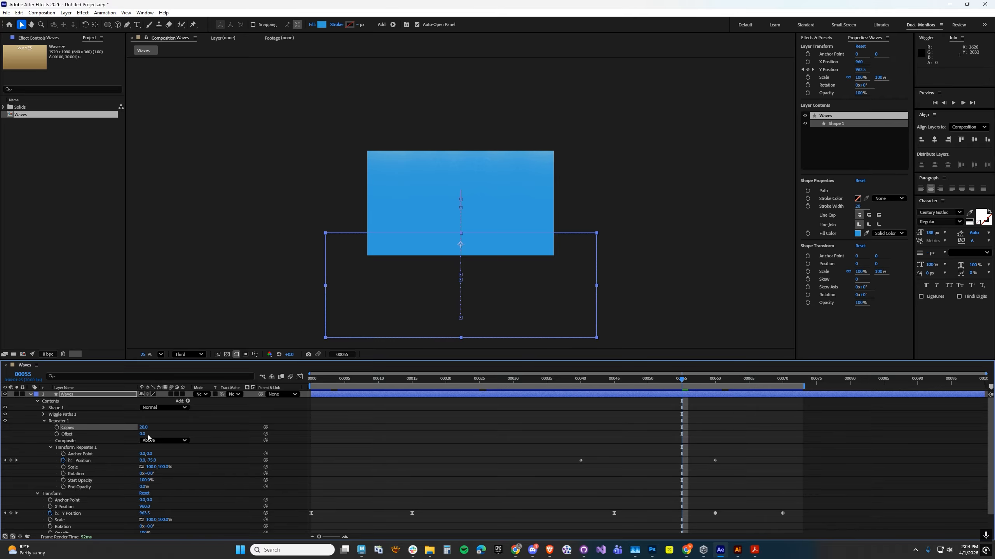
left_click(151, 460)
type("-5")
key("Return")
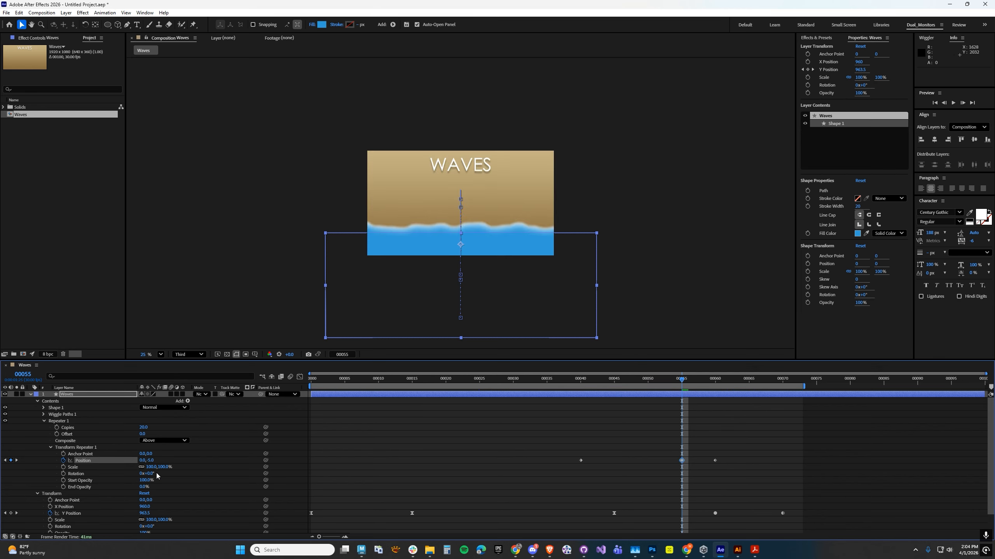
left_click(150, 461)
type("-10")
key("Return")
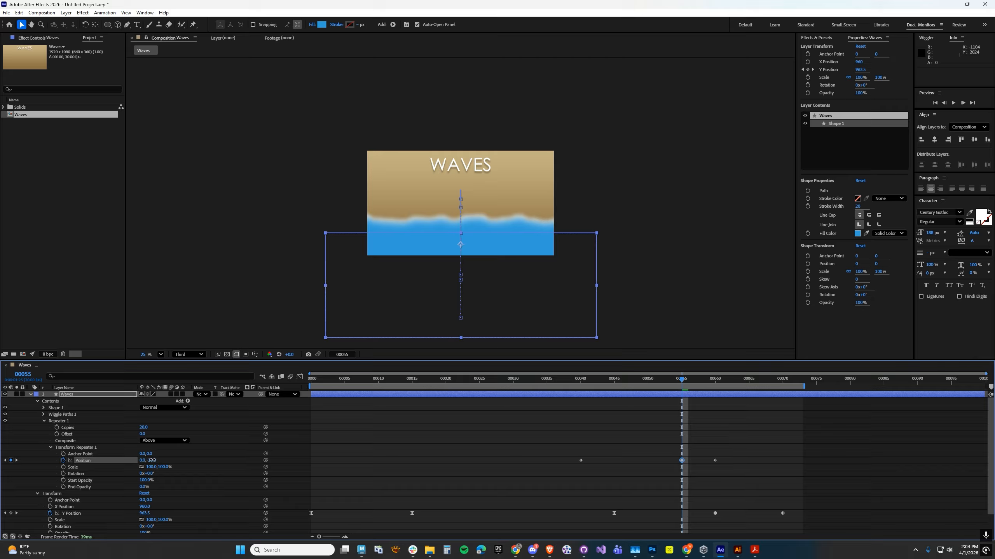
left_click(153, 460)
type("-15")
key("Return")
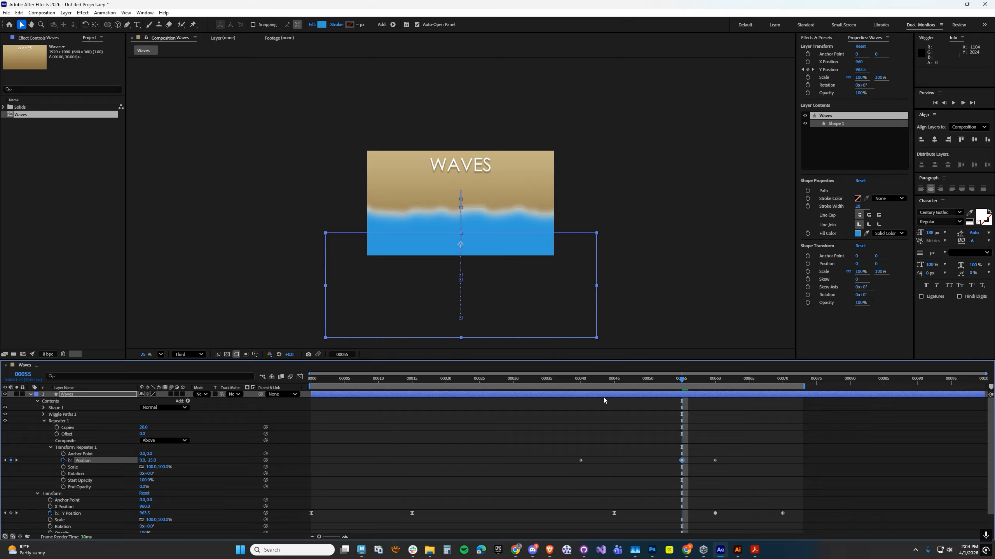
Delete the Repeater's Position keyframe at frame 55 and set its copies back to 5.
left_click_drag(639, 384, 715, 380)
key("Delete")
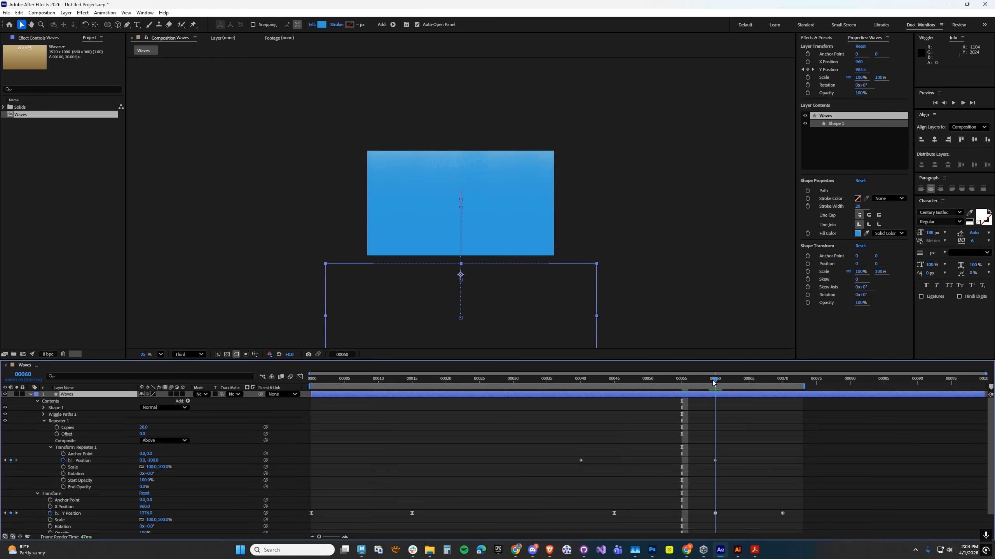
left_click(143, 427)
type("5")
key("Return")
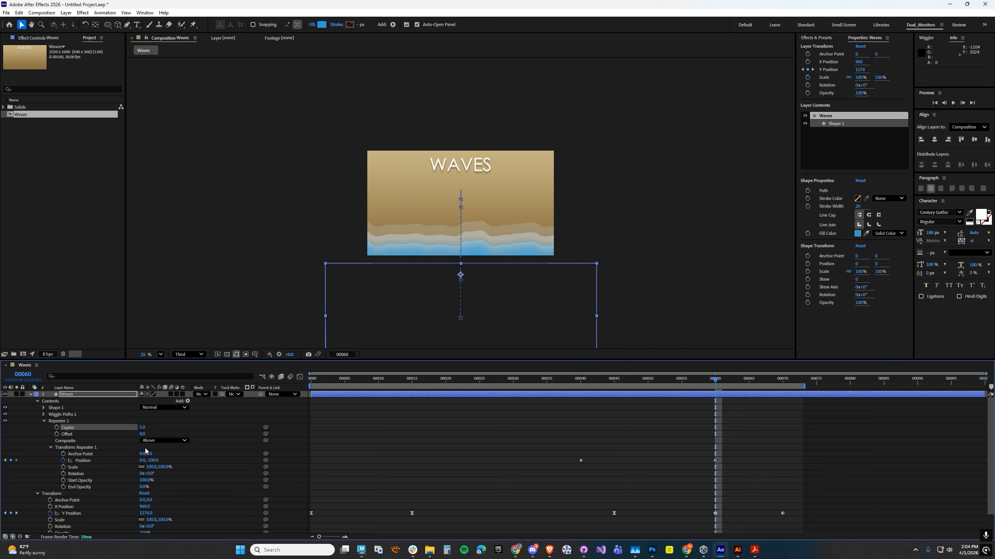
Show the Repeater's Position curve in the Graph Editor and apply Easy Ease to its frame 40 keyframe.
left_click_drag(581, 380, 635, 391)
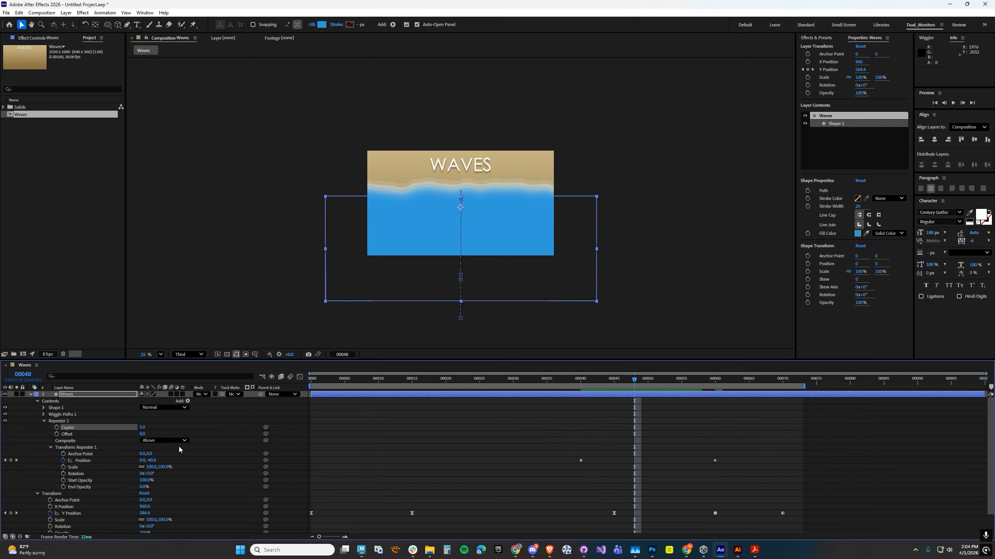
left_click(84, 462)
left_click(300, 377)
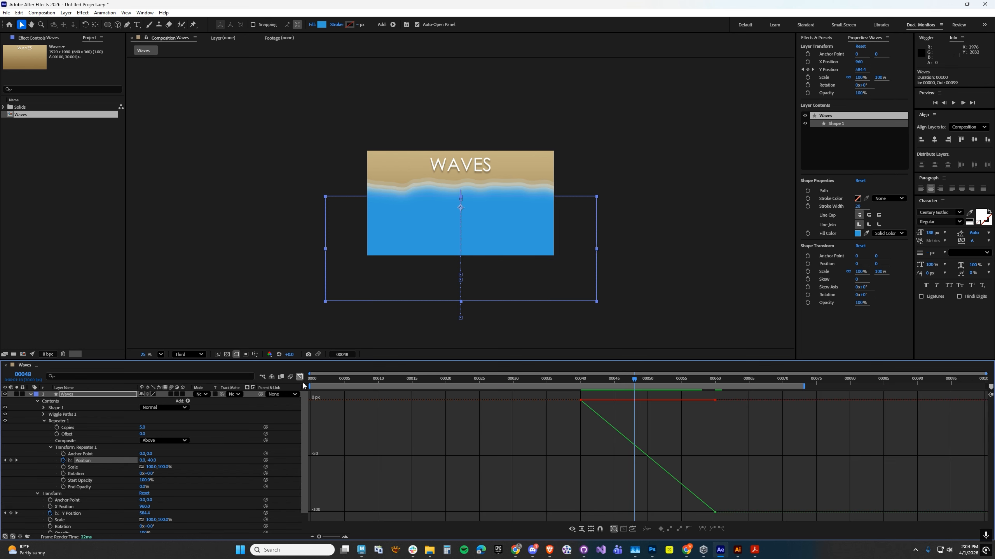
left_click_drag(566, 437, 600, 391)
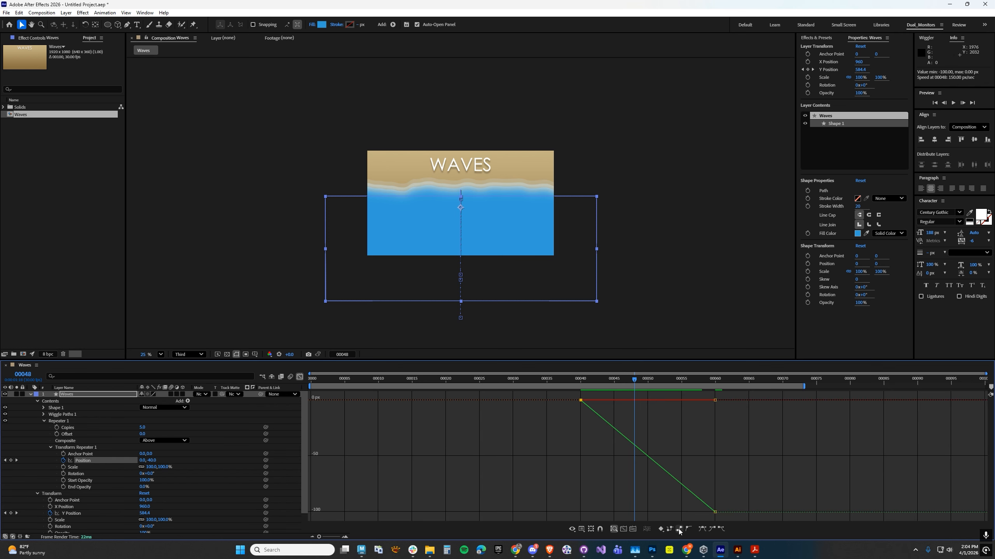
left_click(703, 532)
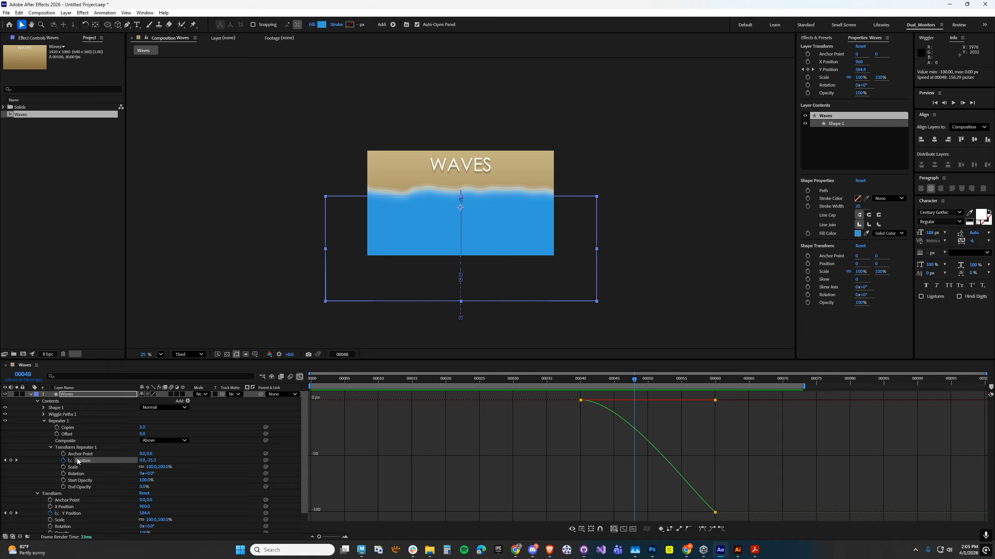
At frame 54, set the Repeater's vertical Position to about -86.
right_click(98, 463)
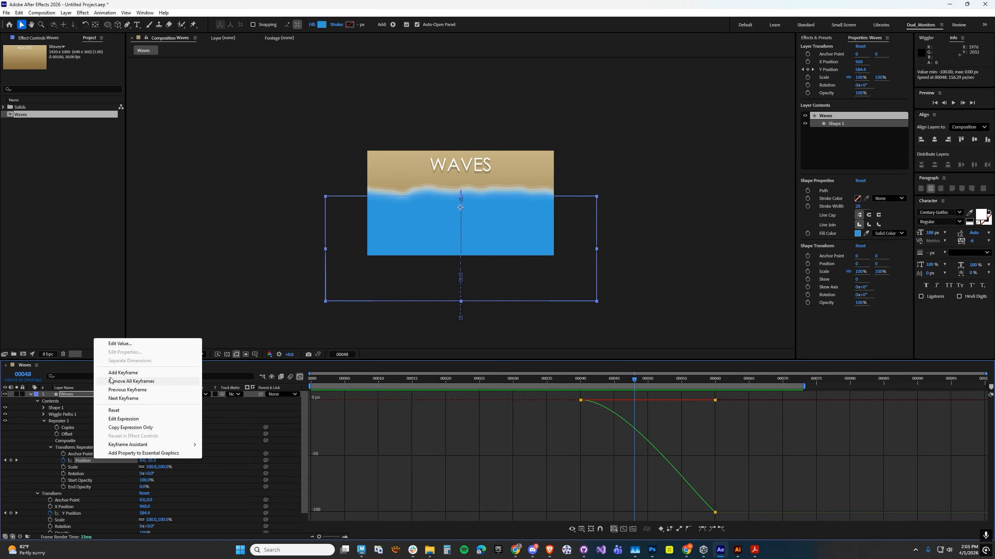
left_click_drag(608, 381, 676, 382)
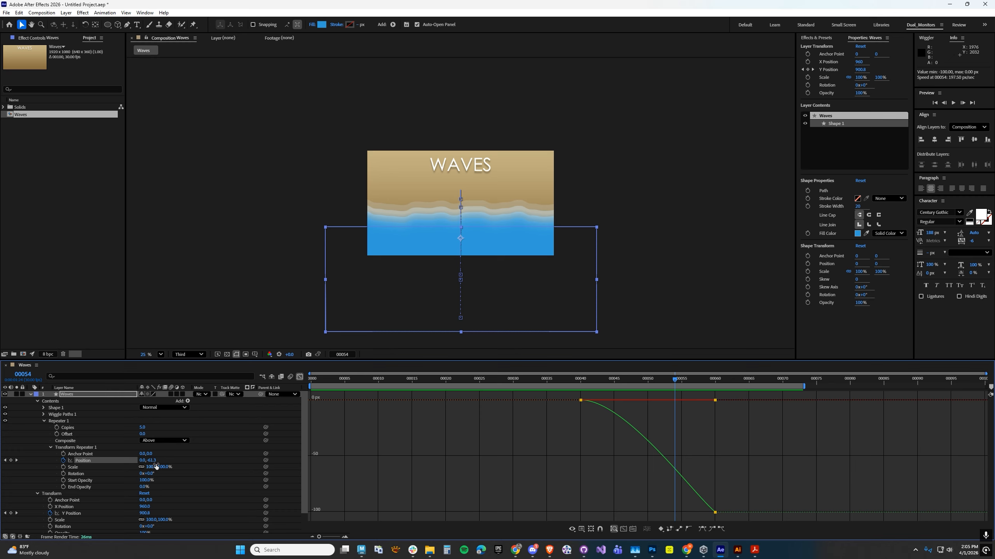
left_click_drag(153, 461, 143, 461)
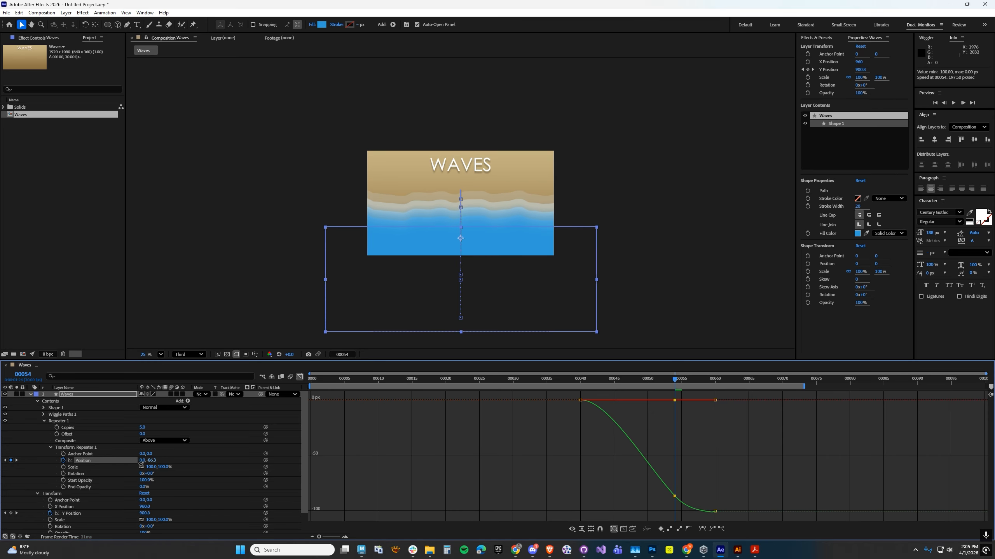
At frame 70, set the Repeater's vertical Position to 0 and scrub through the returning copies.
left_click_drag(610, 382, 783, 382)
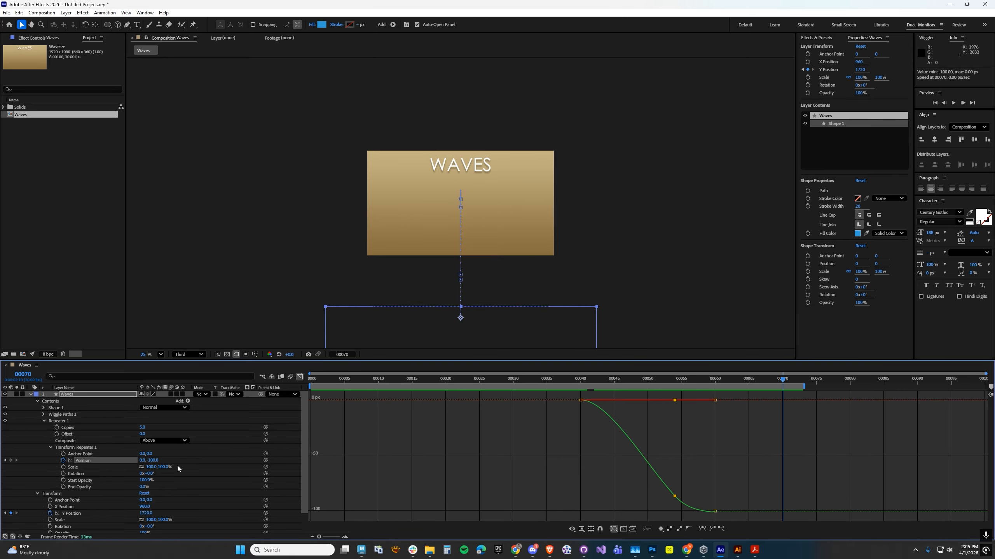
left_click(152, 460)
type("0")
key("Return")
left_click_drag(682, 385, 749, 385)
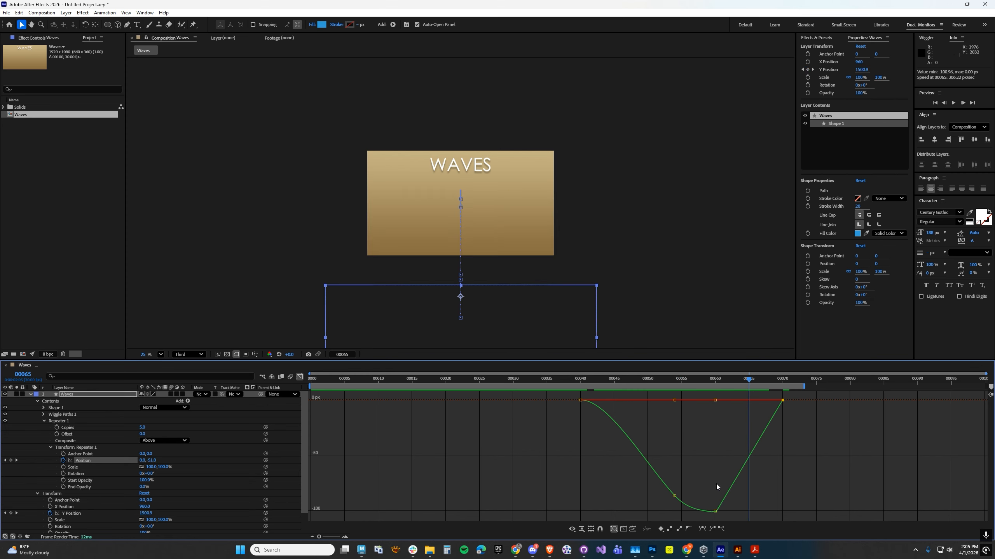
Apply Easy Ease to the Repeater's Position keyframes at frames 60 and 70 and scrub to check the motion.
left_click_drag(709, 517, 796, 395)
left_click(703, 529)
mouse_move(713, 384)
left_mouse_down()
mouse_move(781, 375)
mouse_move(607, 388)
mouse_move(705, 385)
left_mouse_up()
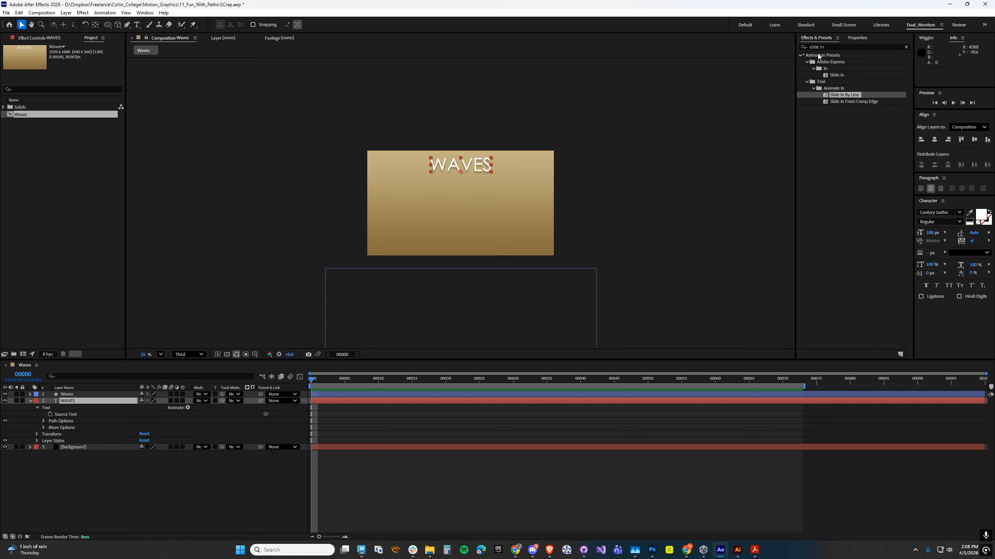
Find the Slide Down By Character animation preset and apply it to the WAVES text layer at frame 0.
key("ctrl+5")
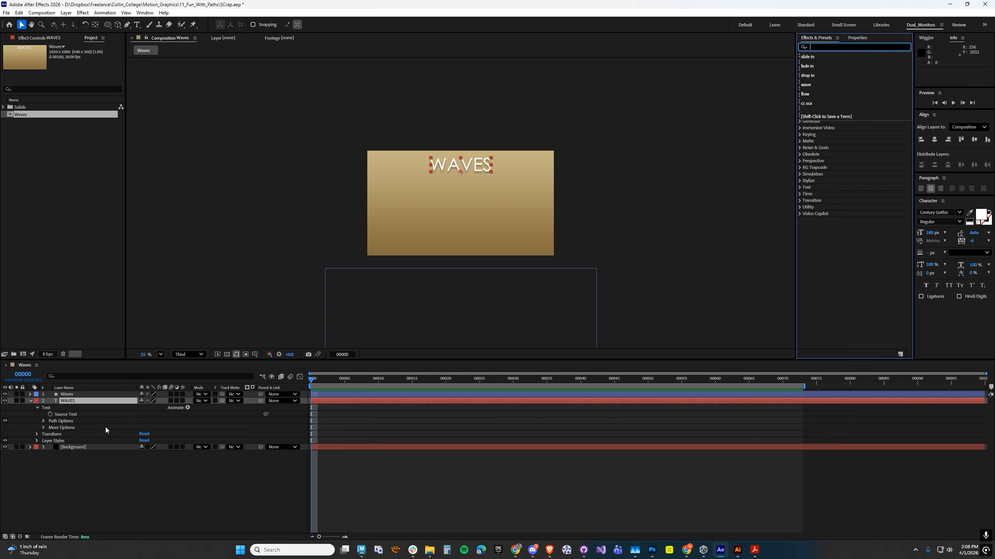
left_click(71, 402)
left_click(823, 46)
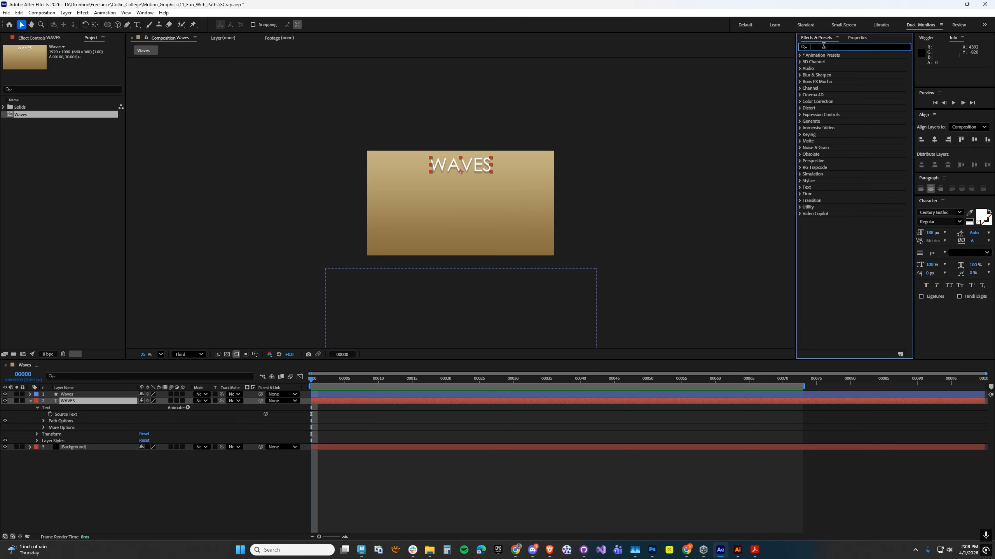
type("slide down")
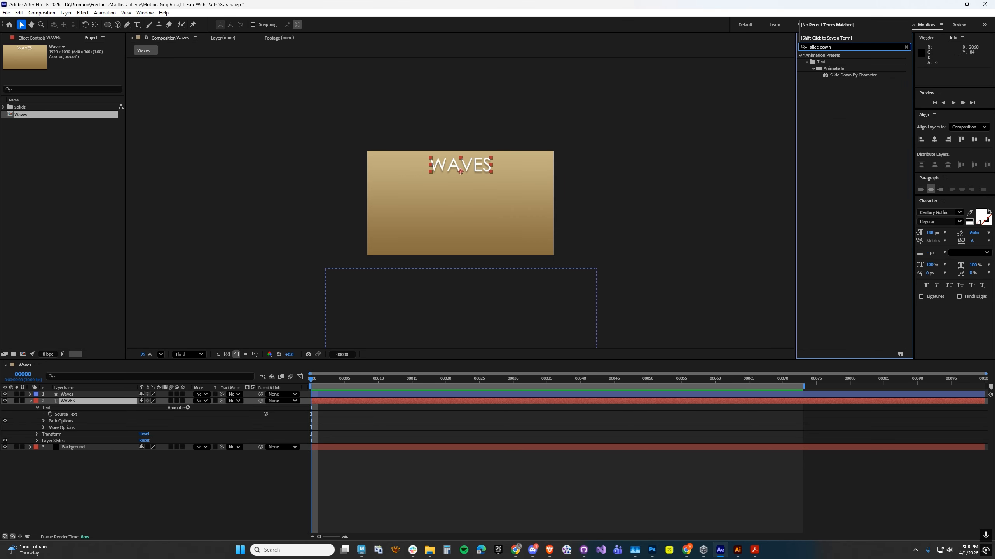
left_click_drag(839, 78, 78, 404)
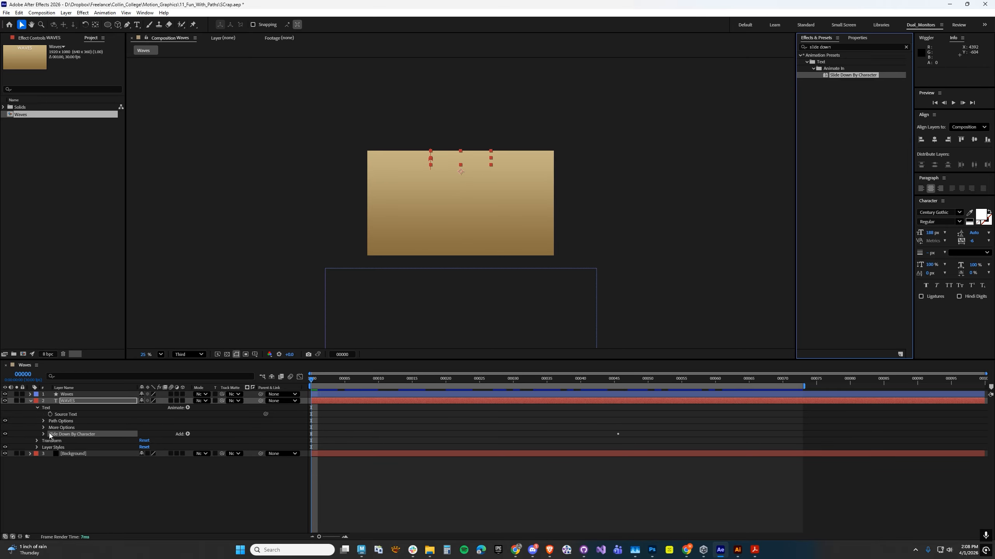
Reveal the title's keyframes, move the ending Offset keyframe to frame 25 and scrub through to frame 73.
key("u")
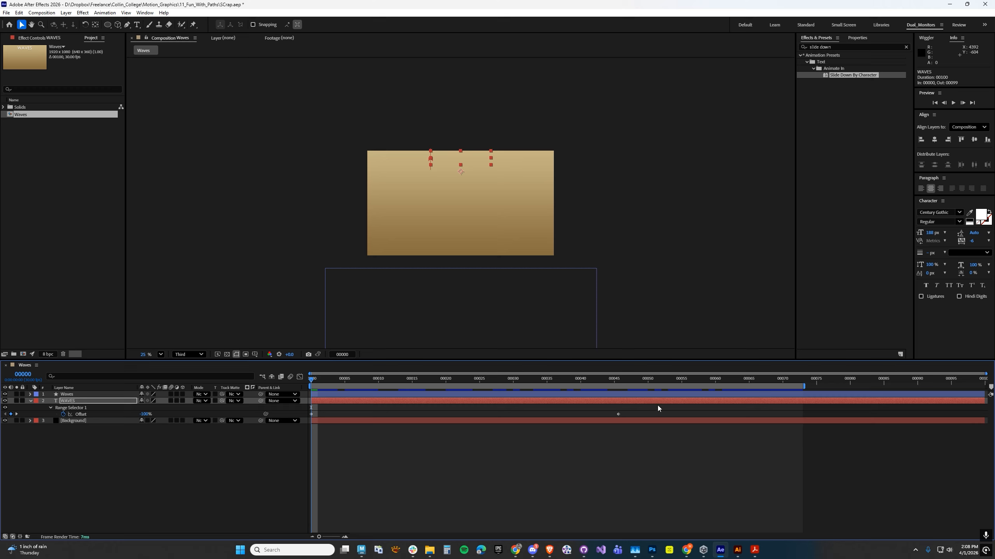
left_click_drag(618, 415, 581, 419)
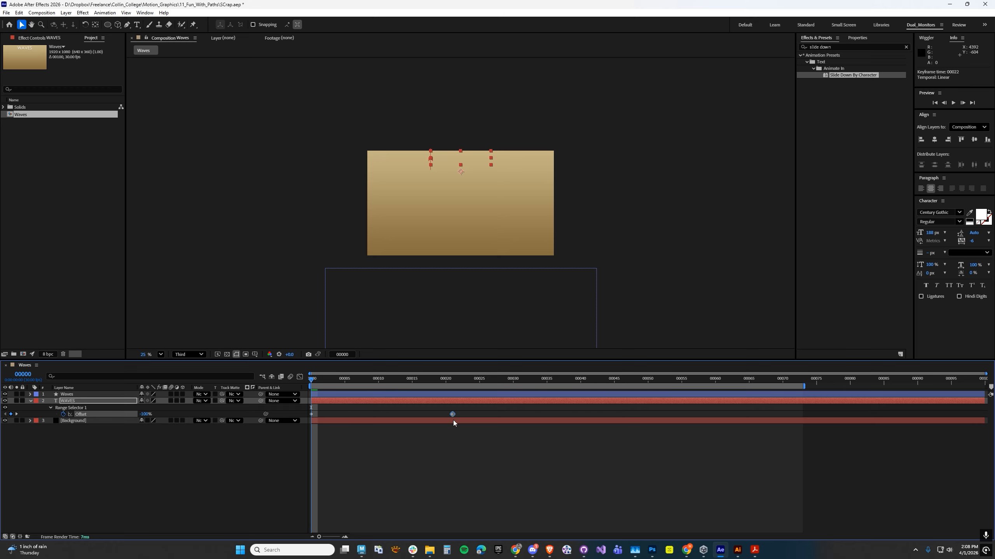
left_click_drag(340, 379, 805, 386)
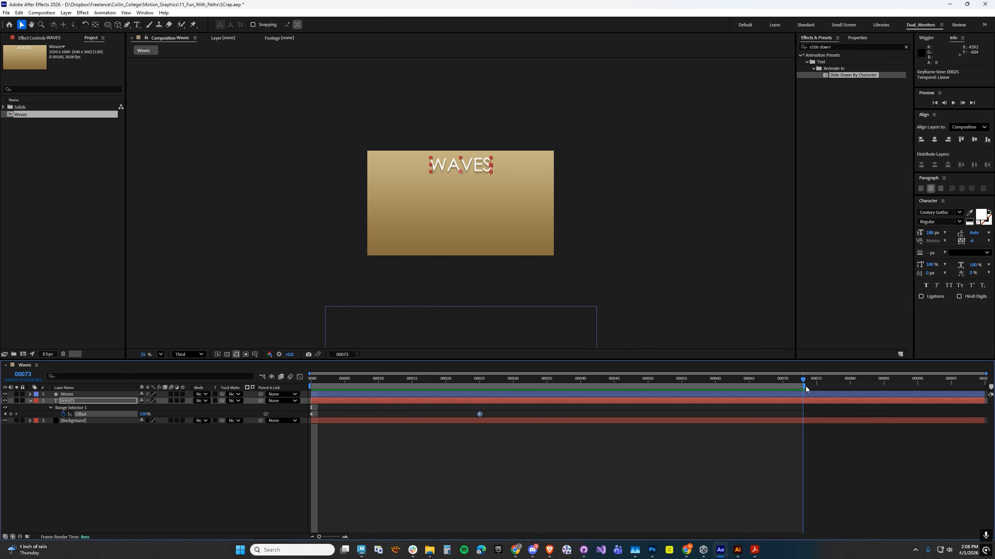